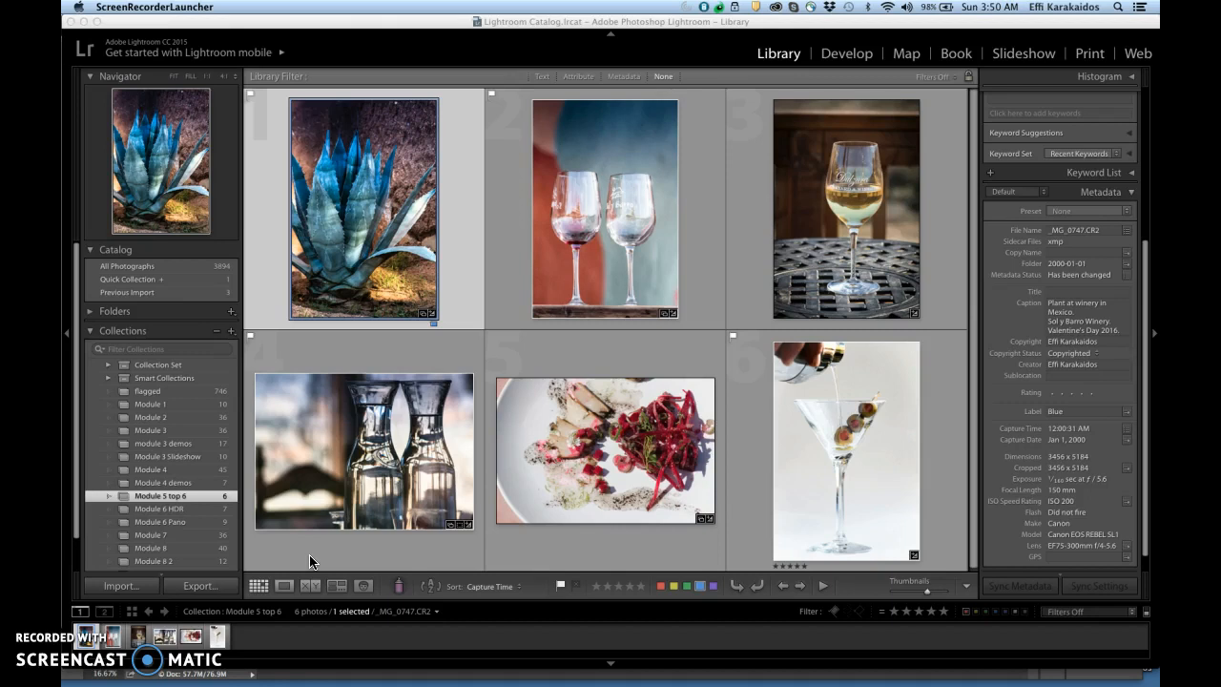
# Step: Switch to Adobe Bridge and examine the agave before-and-after screenshot, including its edit history, adjustment sliders and tone curve
pyautogui.moveTo(449, 678)
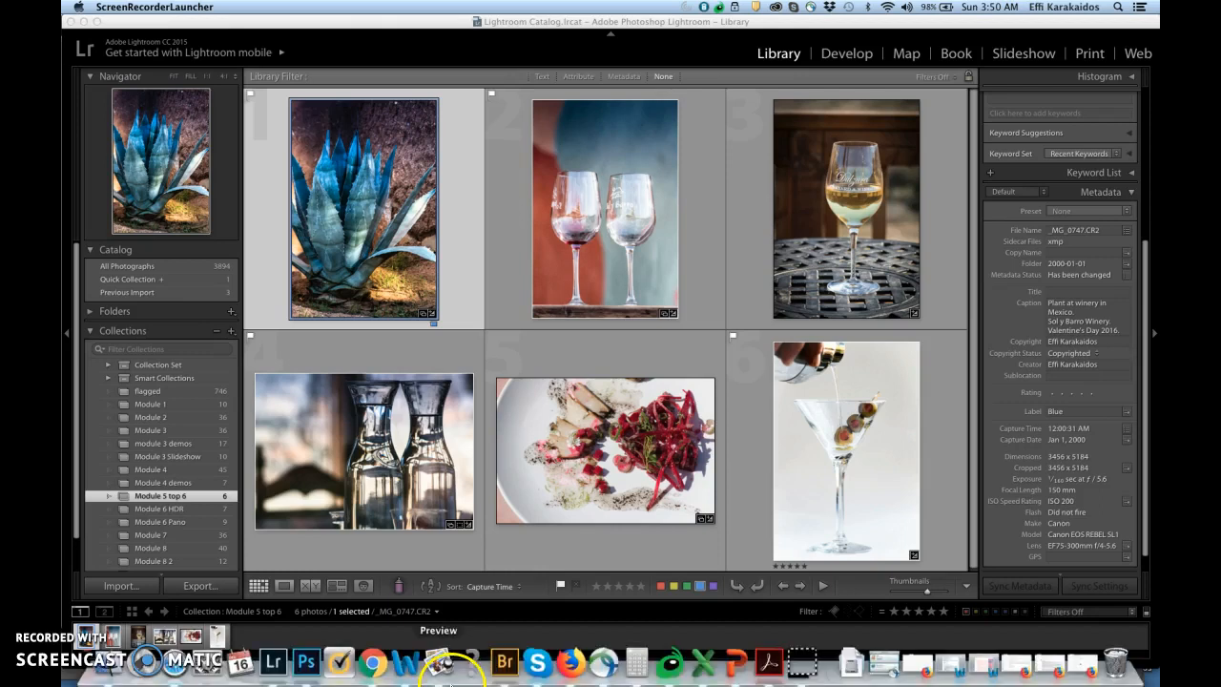
pyautogui.click(504, 667)
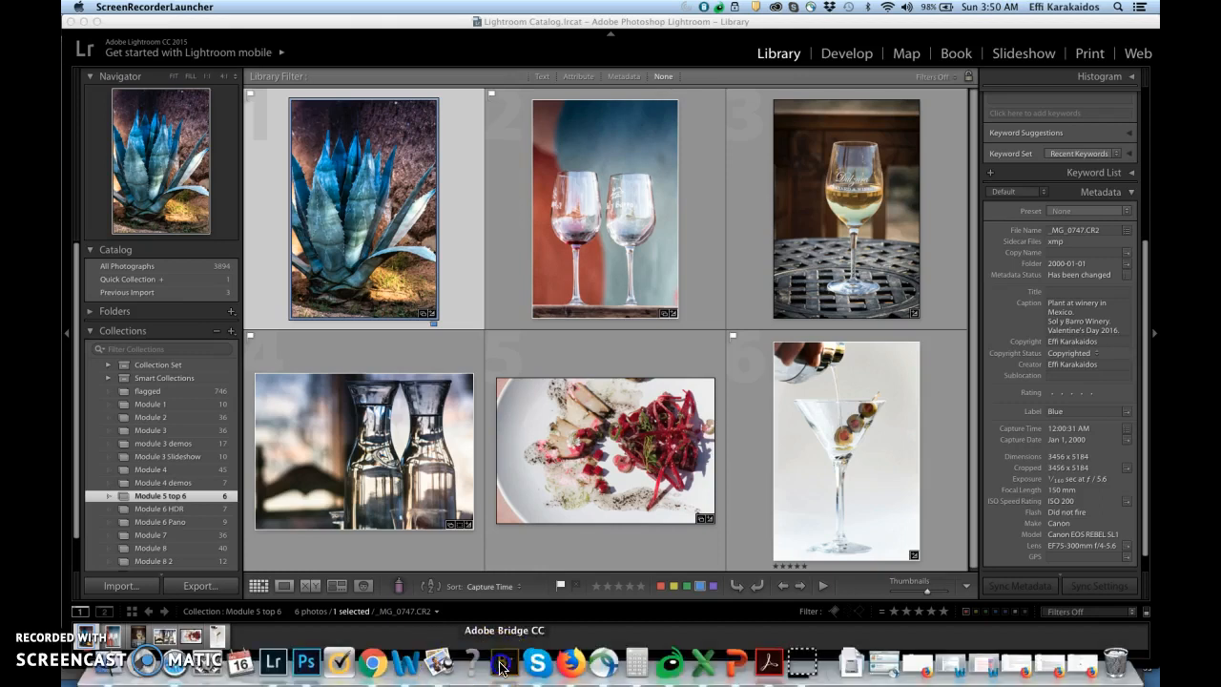
pyautogui.click(202, 141)
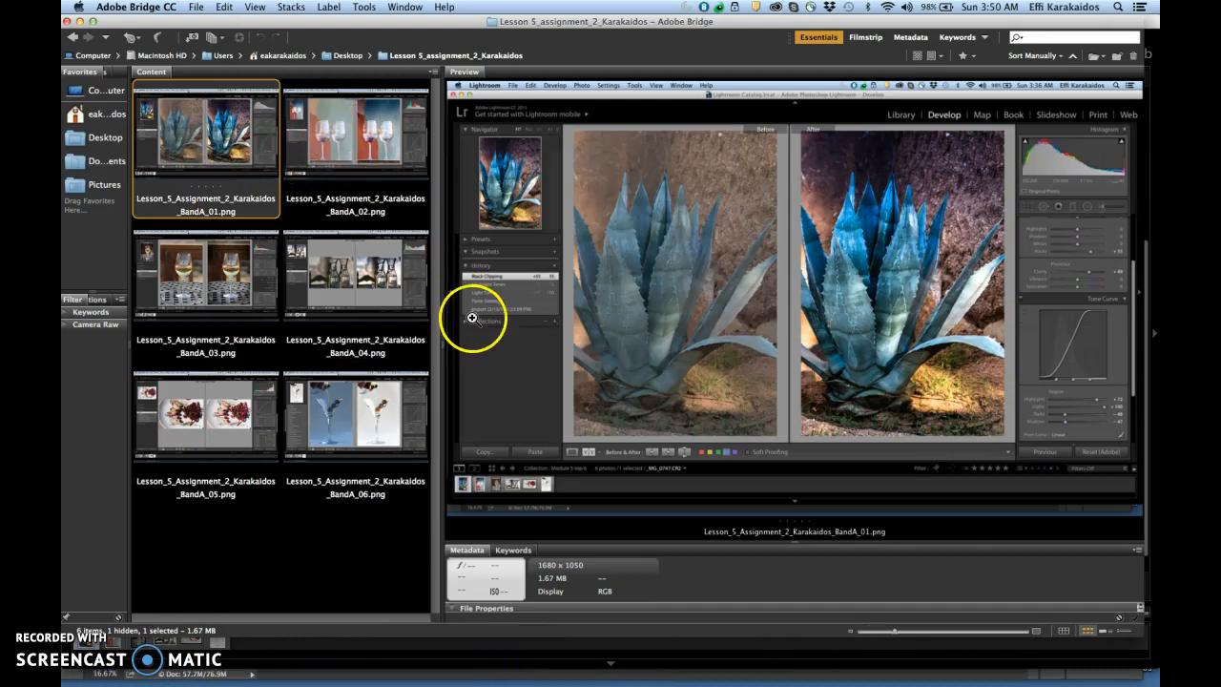
pyautogui.click(485, 276)
pyautogui.click(540, 352)
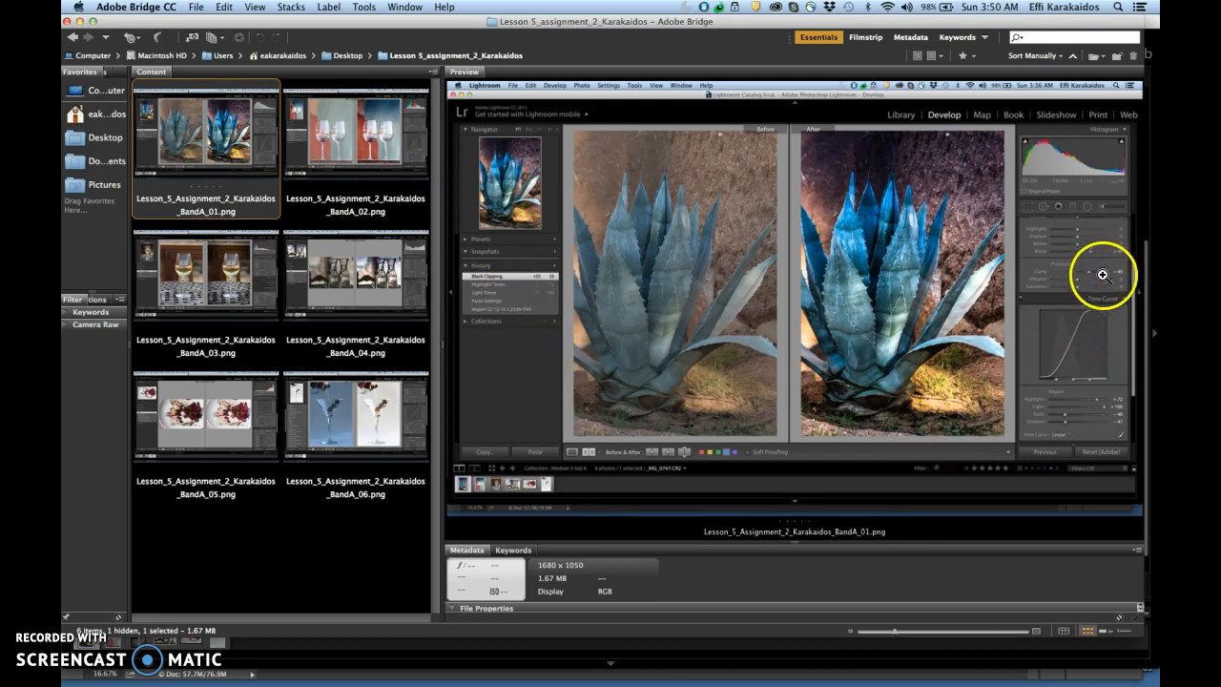
pyautogui.click(1101, 276)
pyautogui.moveTo(1062, 321); pyautogui.dragTo(1067, 373)
pyautogui.click(1067, 373)
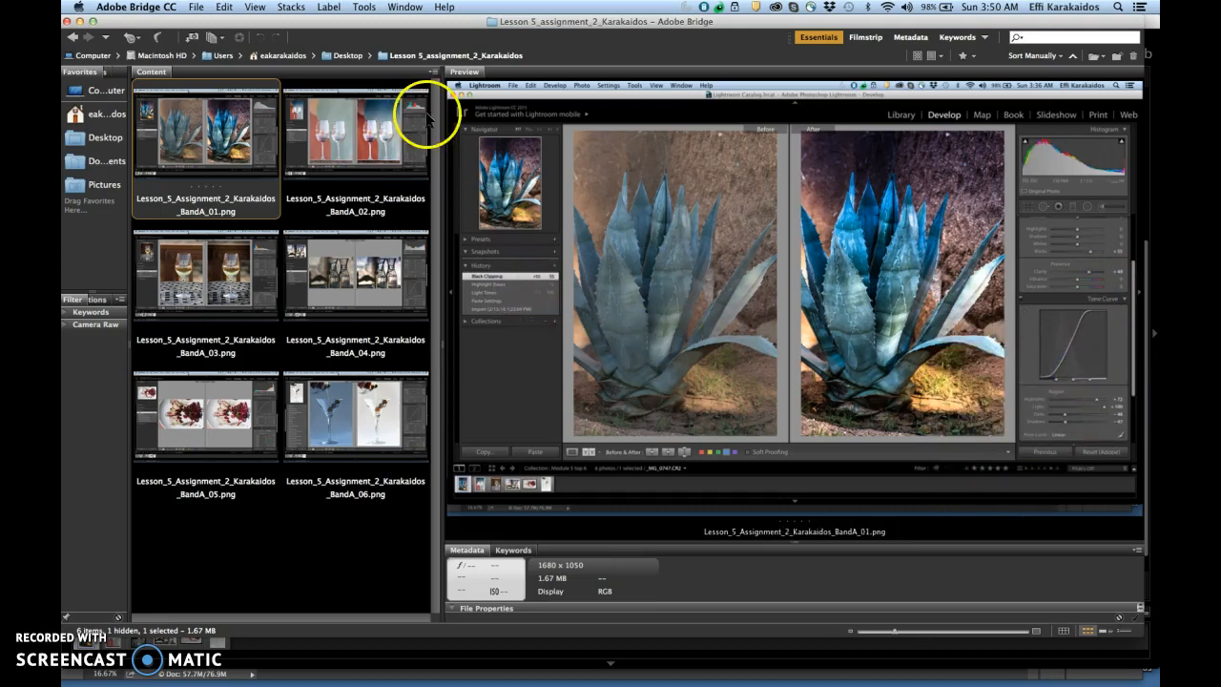
# Step: View the remaining before-and-after screenshots in sequence, from the two wine glasses (BandA_02) through the martini (BandA_06)
pyautogui.click(367, 138)
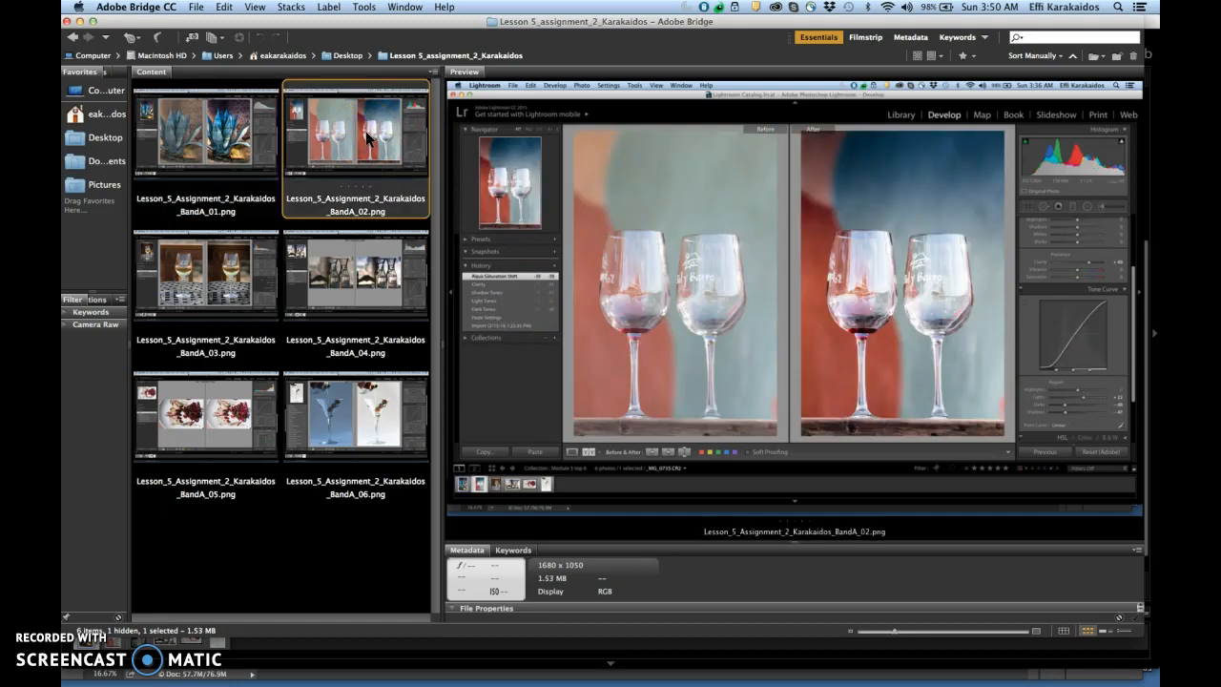
pyautogui.press('Right')
pyautogui.press('Right')
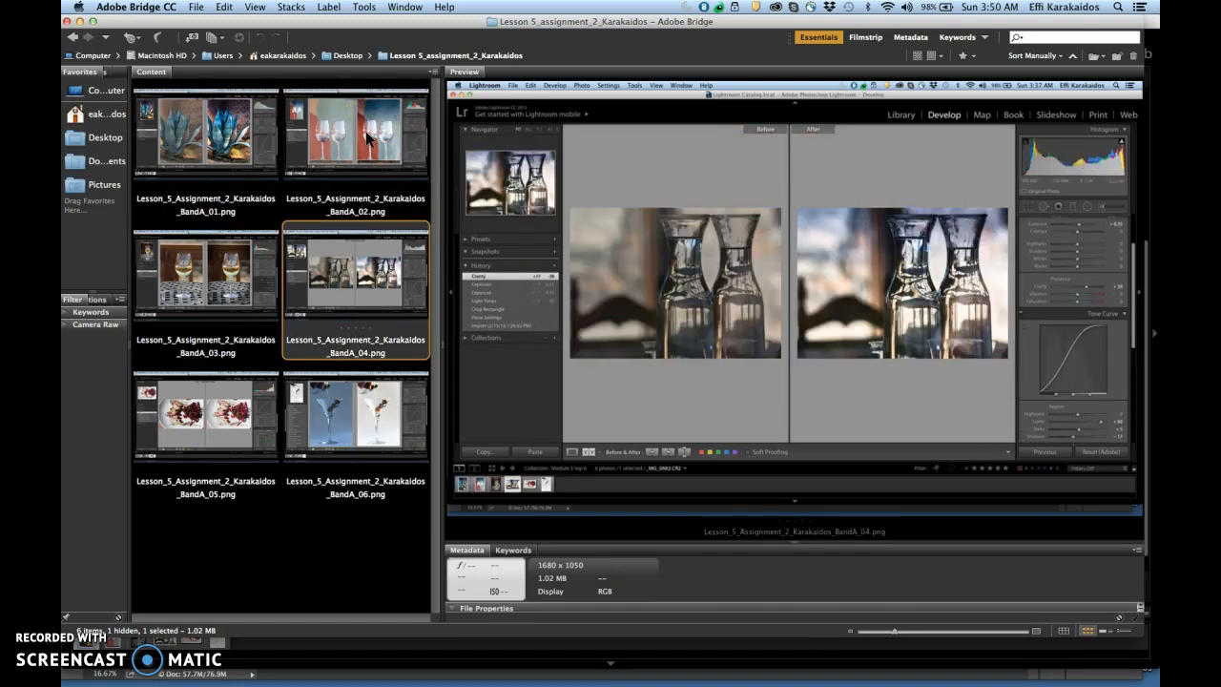
pyautogui.press('Right')
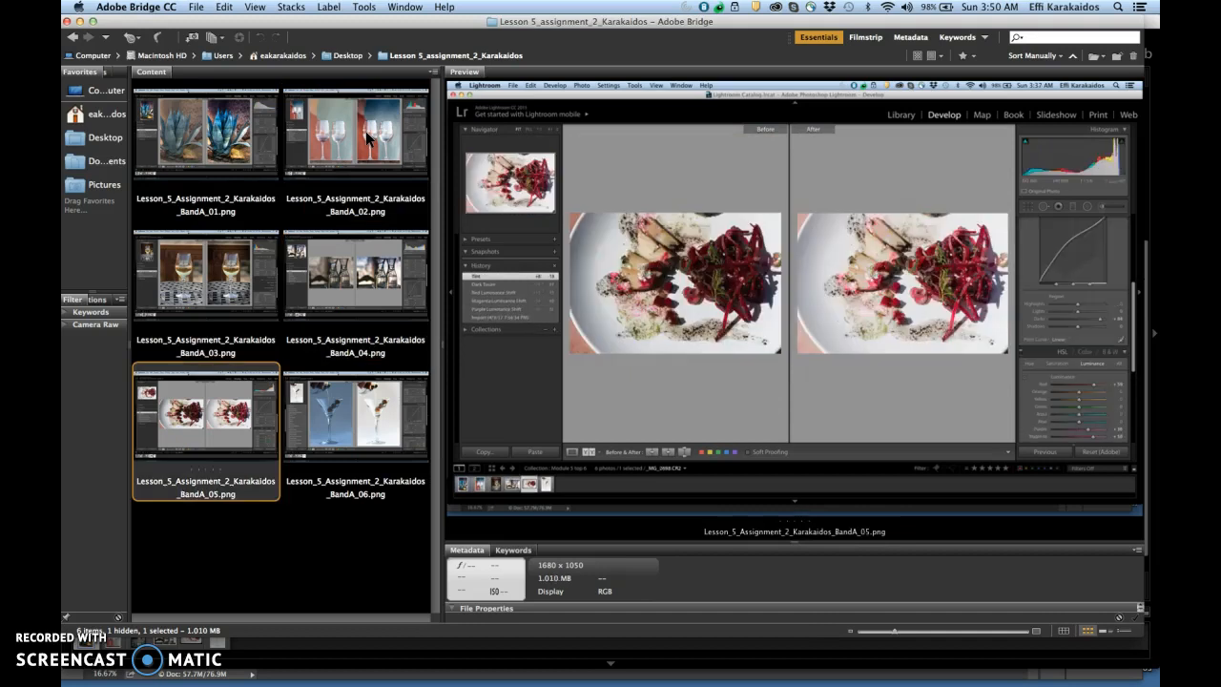
pyautogui.press('Right')
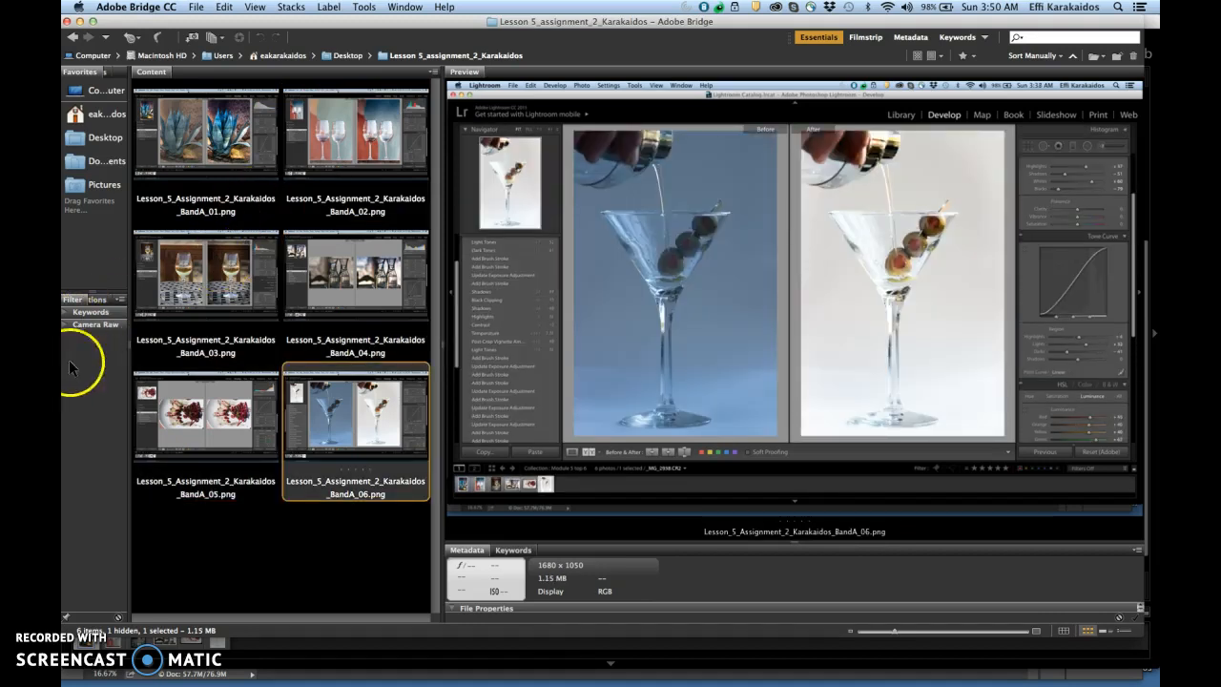
# Step: Switch back to Lightroom, add the beet plate photo to the agave selection, and open the export settings for both
pyautogui.click(88, 642)
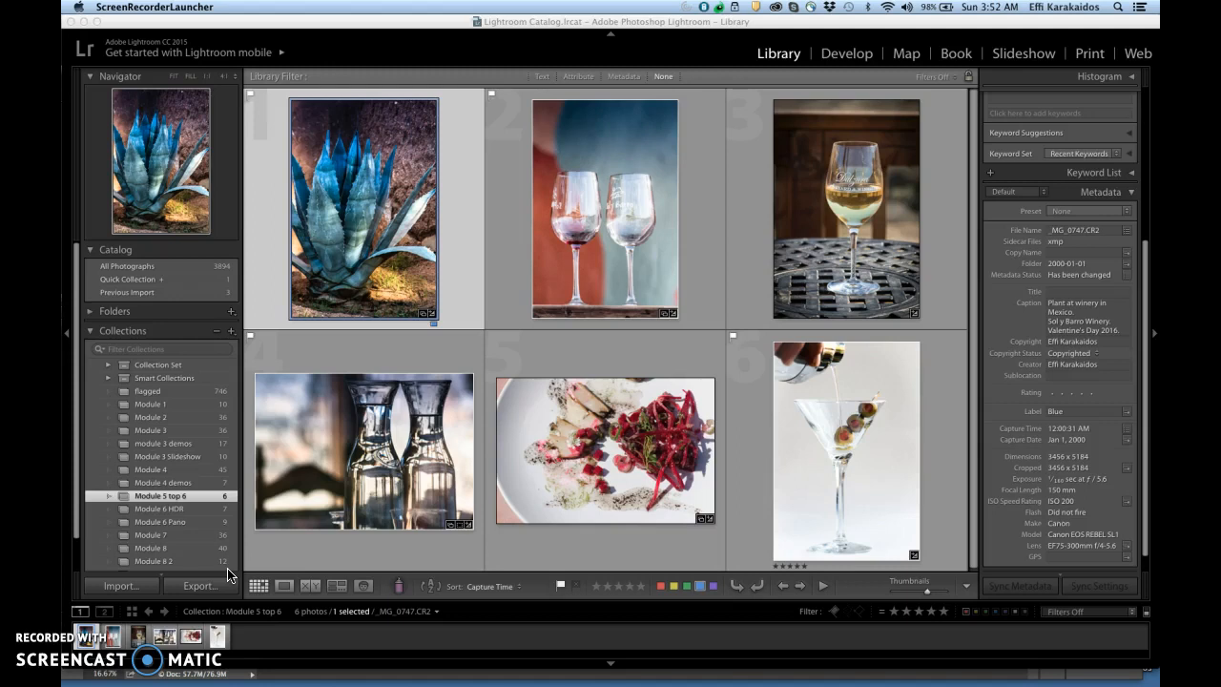
pyautogui.keyDown('super'); pyautogui.click(591, 479); pyautogui.keyUp('super')
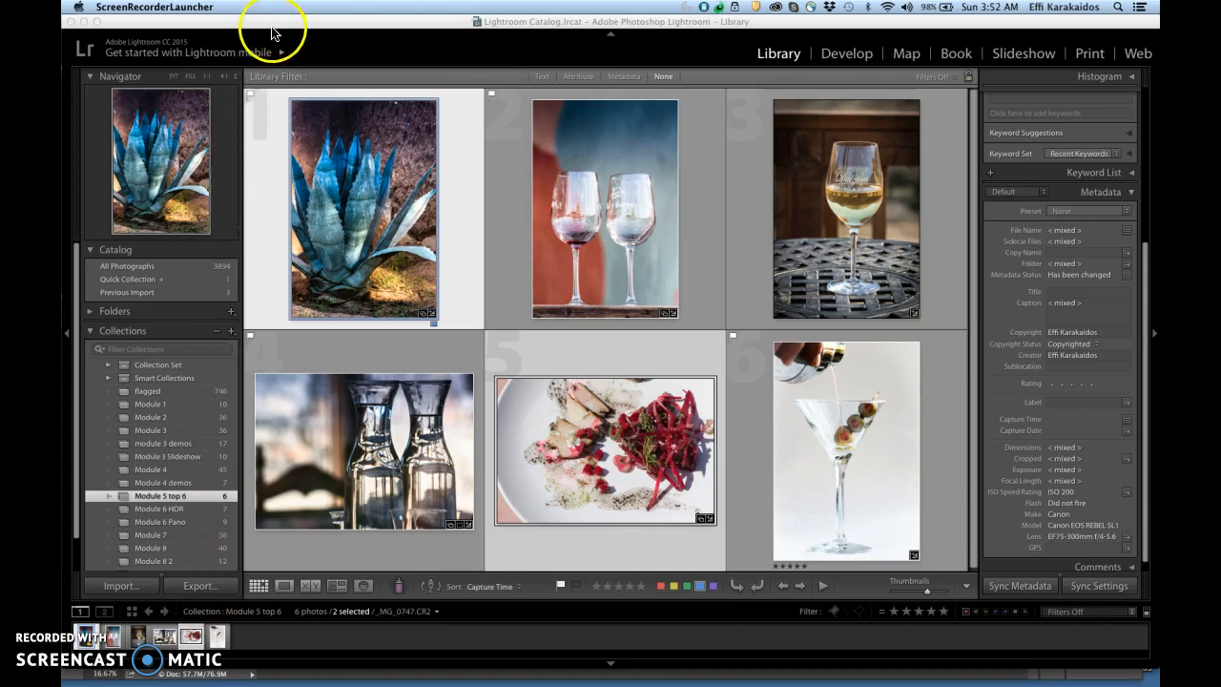
pyautogui.click(173, 8)
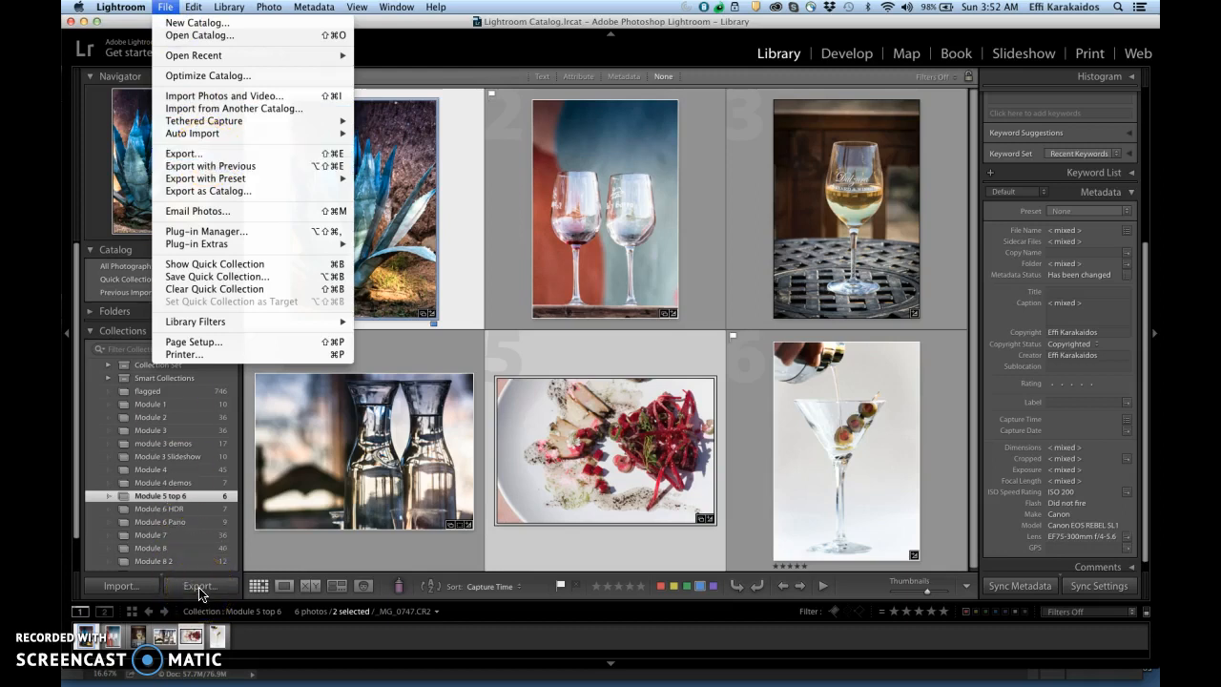
pyautogui.click(217, 158)
pyautogui.click(424, 225)
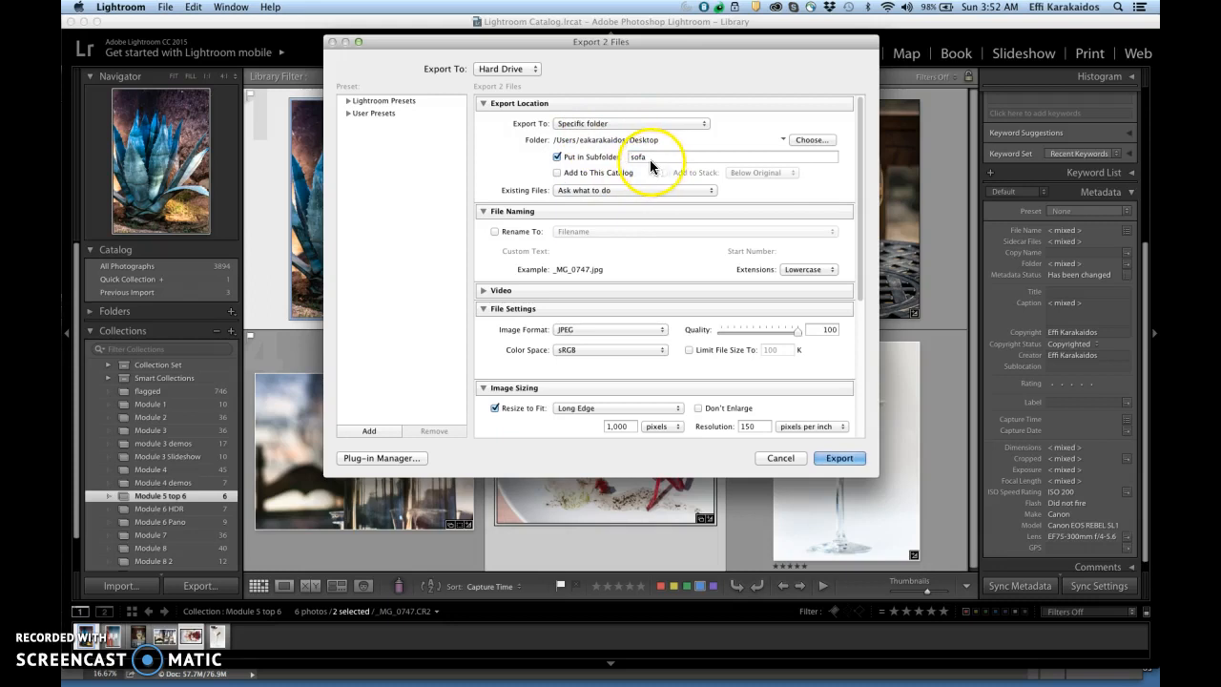
# Step: Set the export destination to the Lesson 5 assignment 2 folder on the Desktop and turn off the subfolder option
pyautogui.click(813, 140)
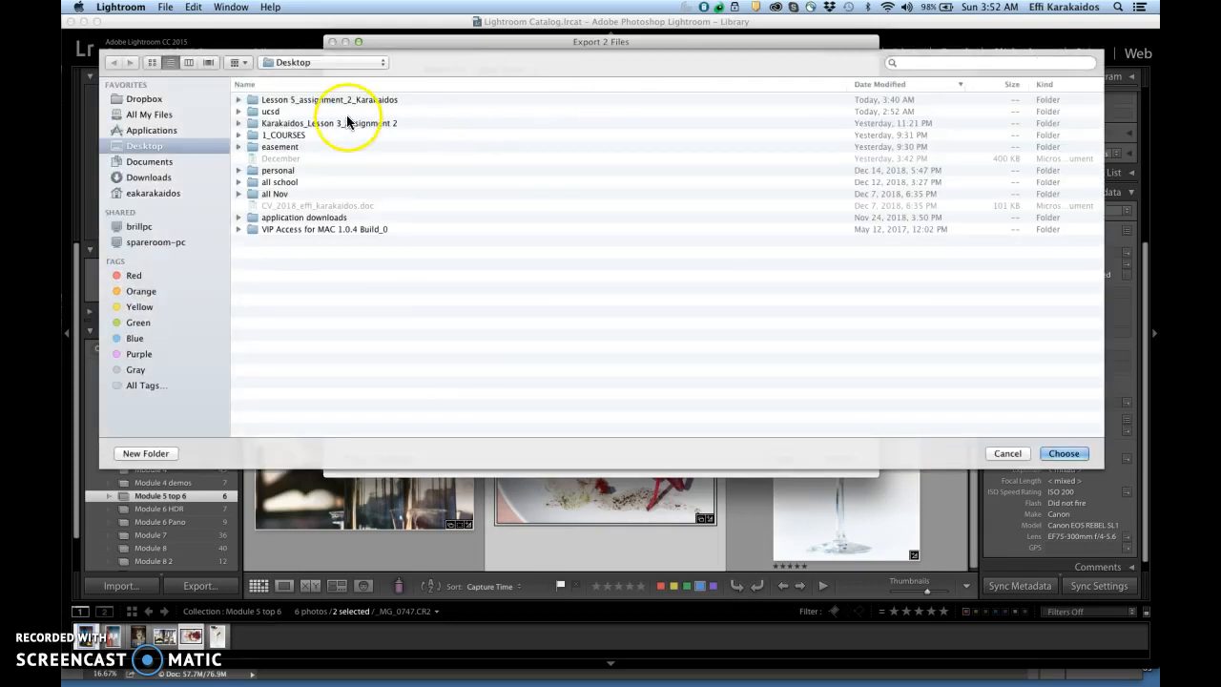
pyautogui.click(324, 99)
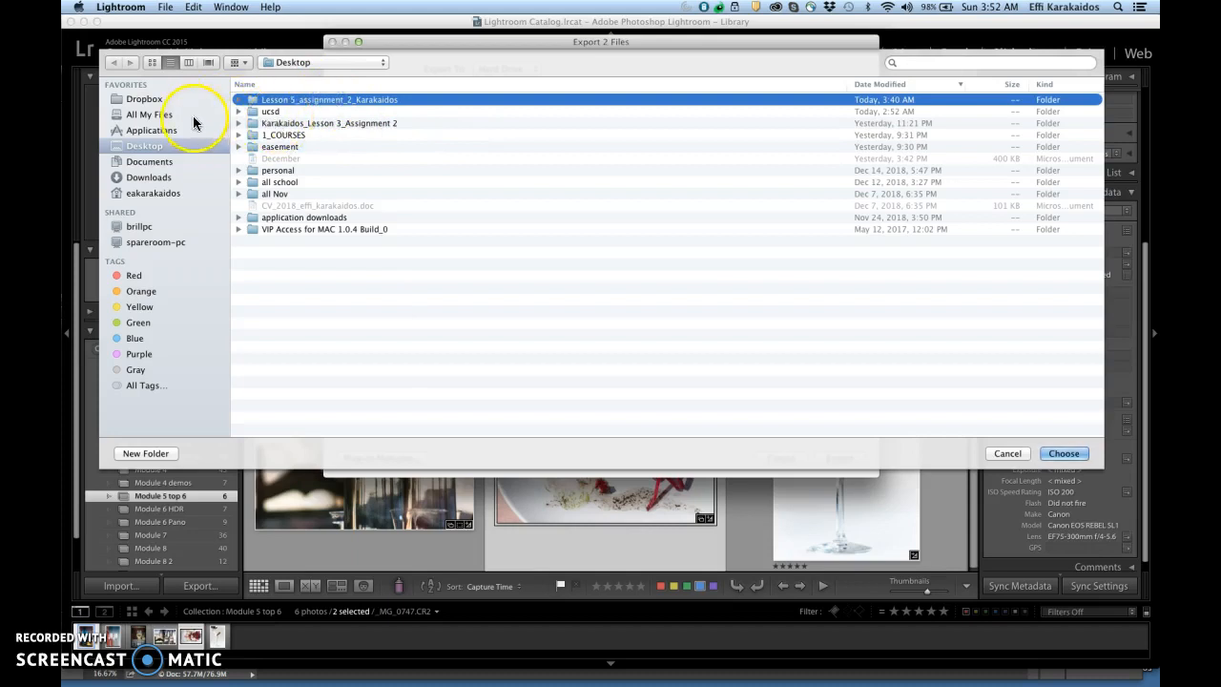
pyautogui.click(303, 100)
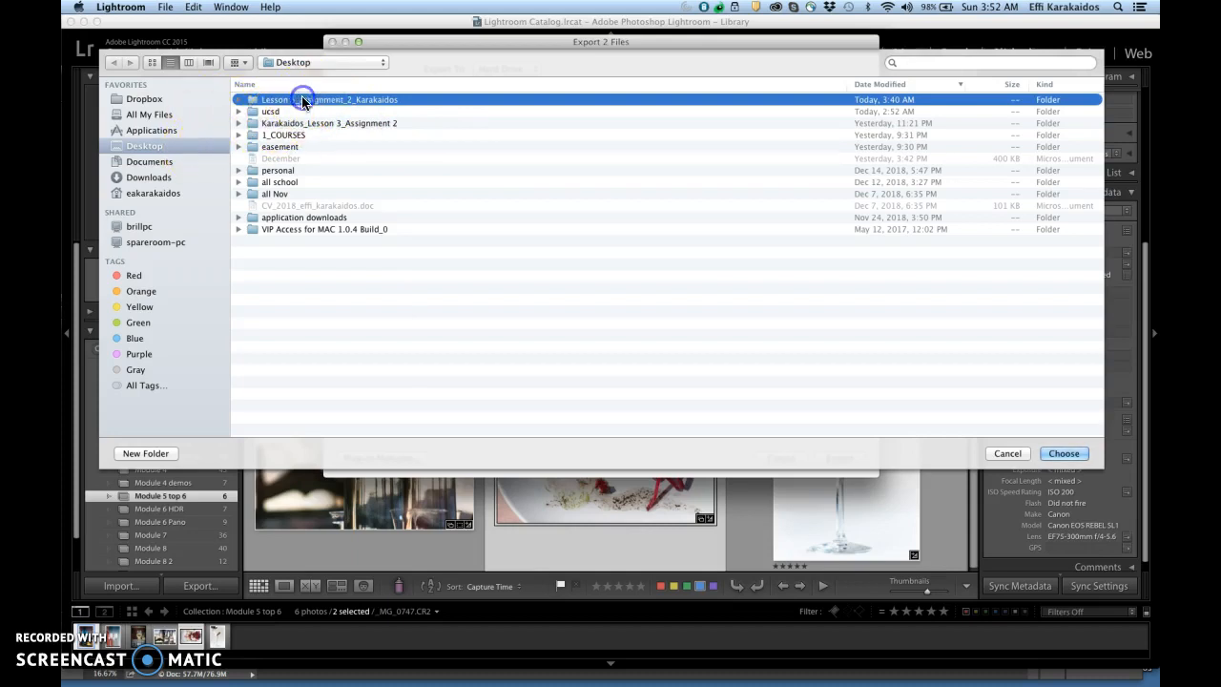
pyautogui.doubleClick(302, 100)
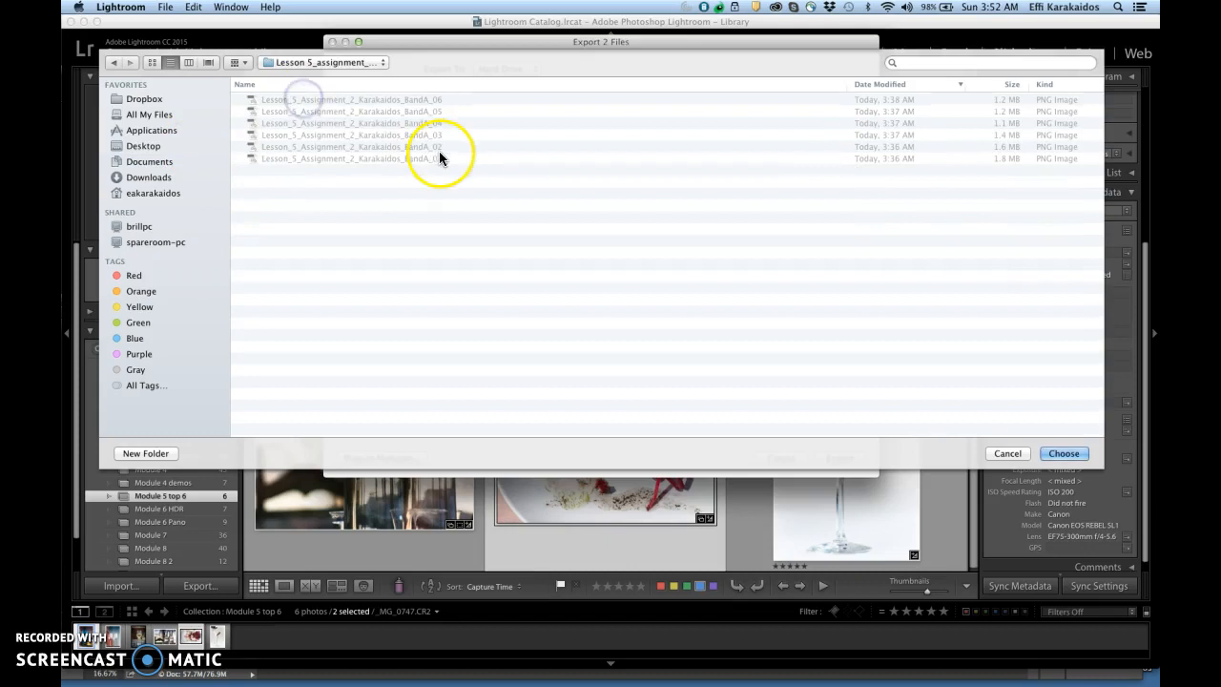
pyautogui.click(1065, 453)
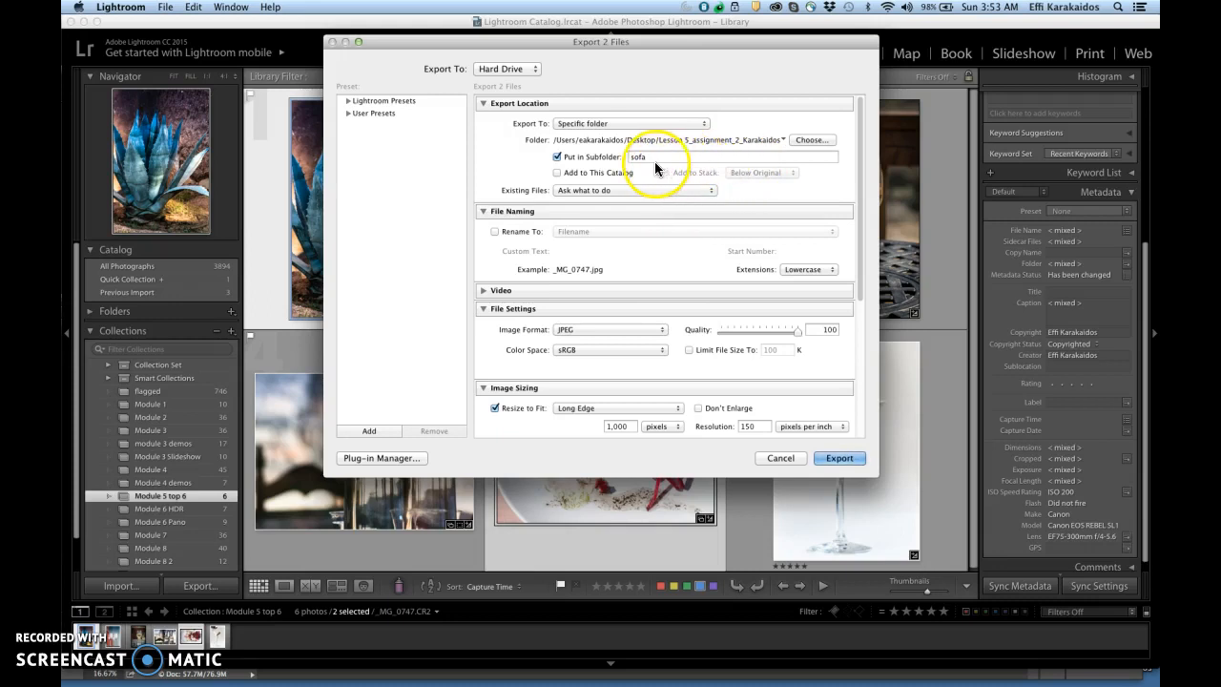
pyautogui.moveTo(654, 157); pyautogui.dragTo(621, 160)
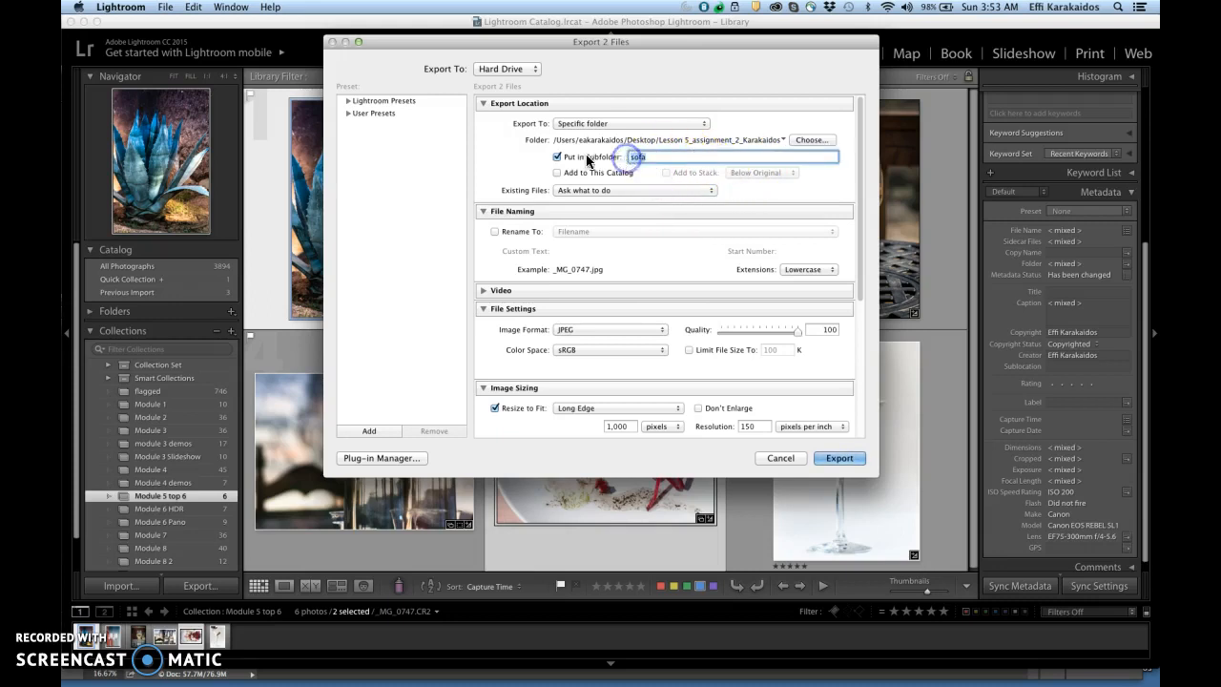
pyautogui.click(556, 157)
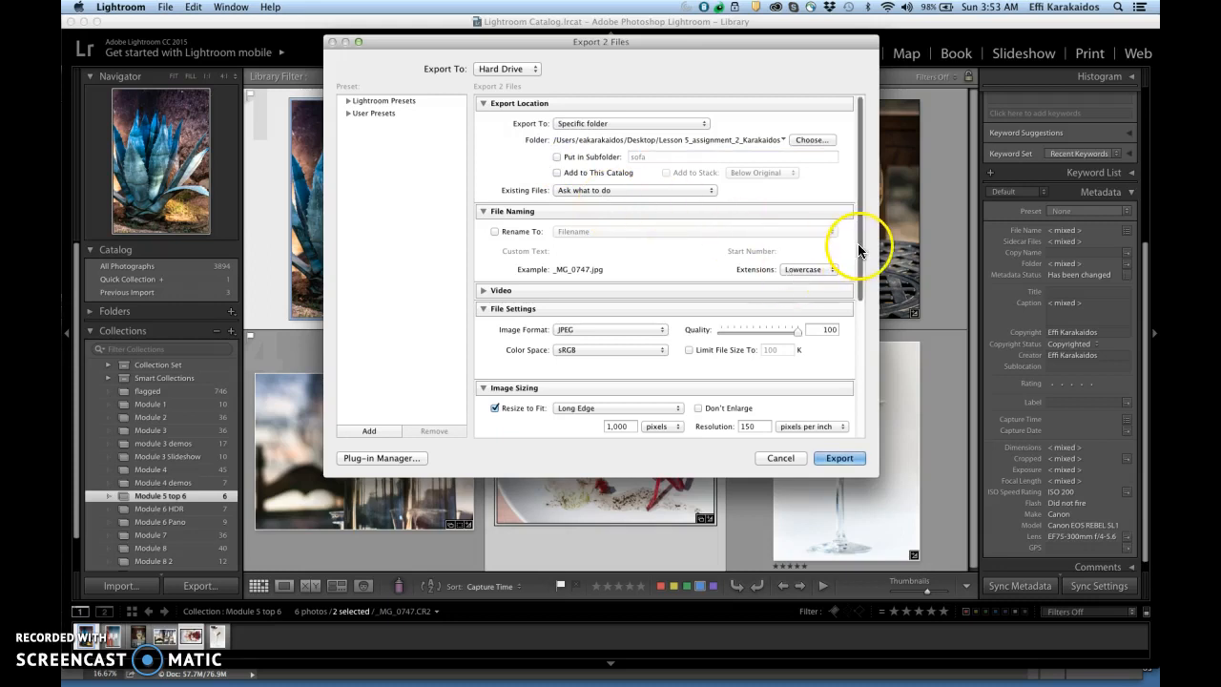
# Step: Review the video section and the image format and color space choices in the export settings
pyautogui.moveTo(859, 246); pyautogui.dragTo(861, 261)
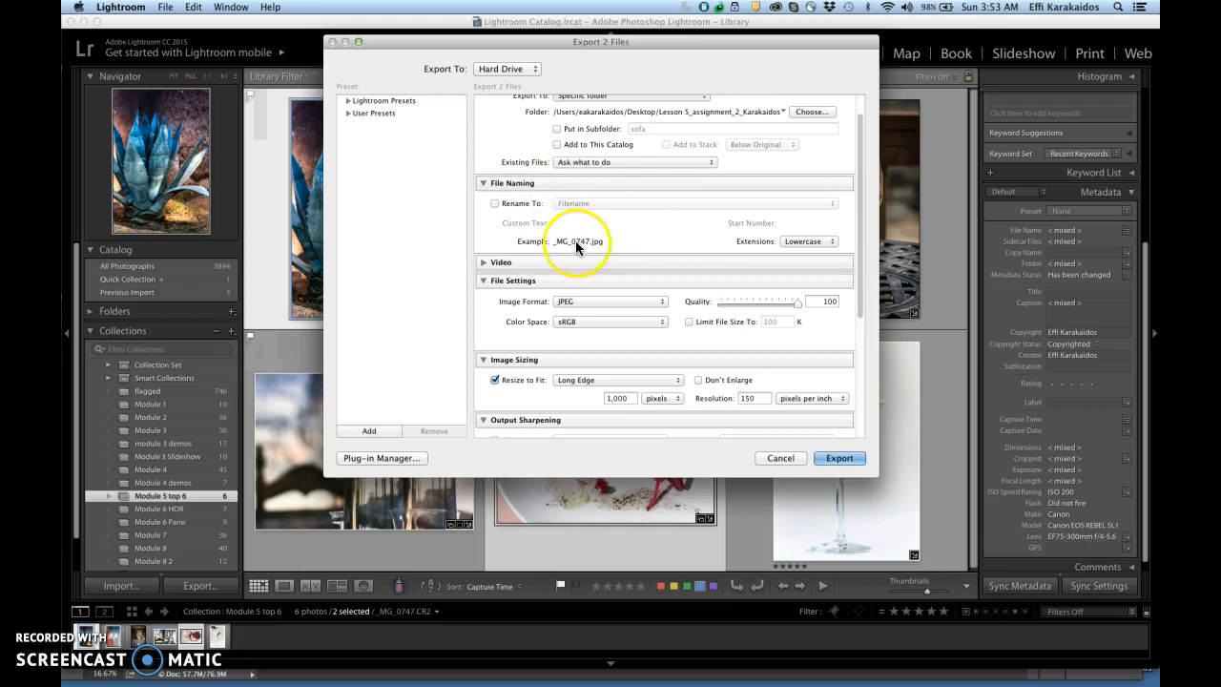
pyautogui.click(482, 263)
pyautogui.click(483, 263)
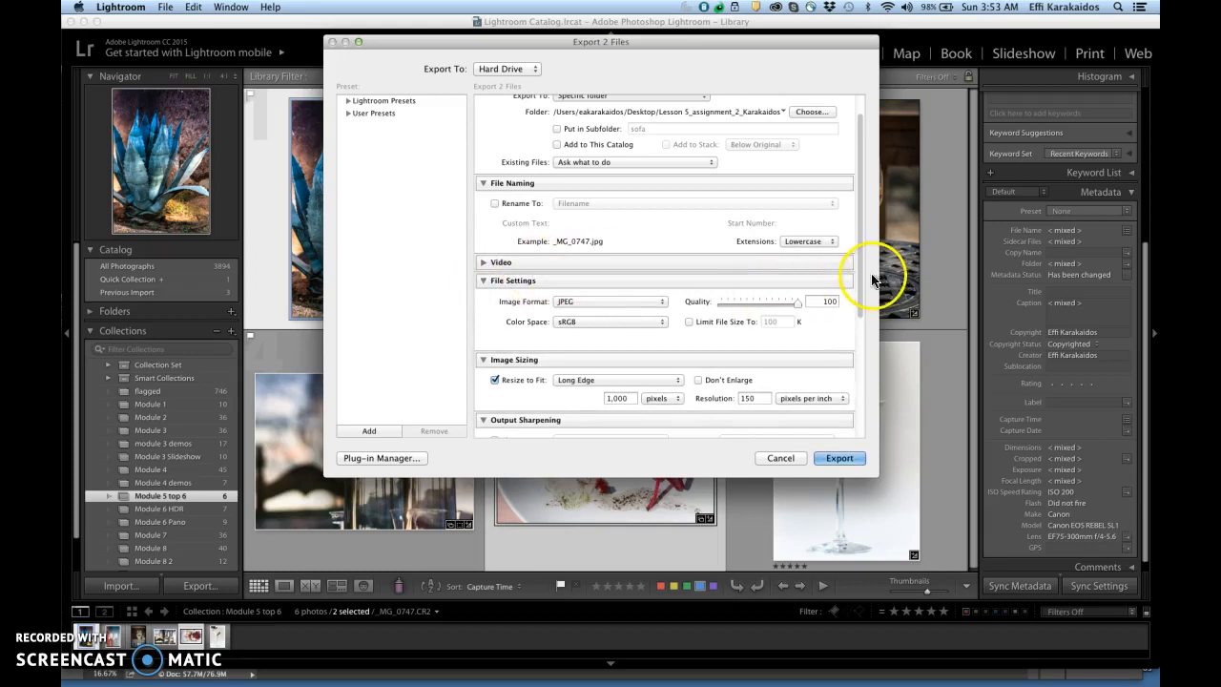
pyautogui.moveTo(862, 273); pyautogui.dragTo(862, 341)
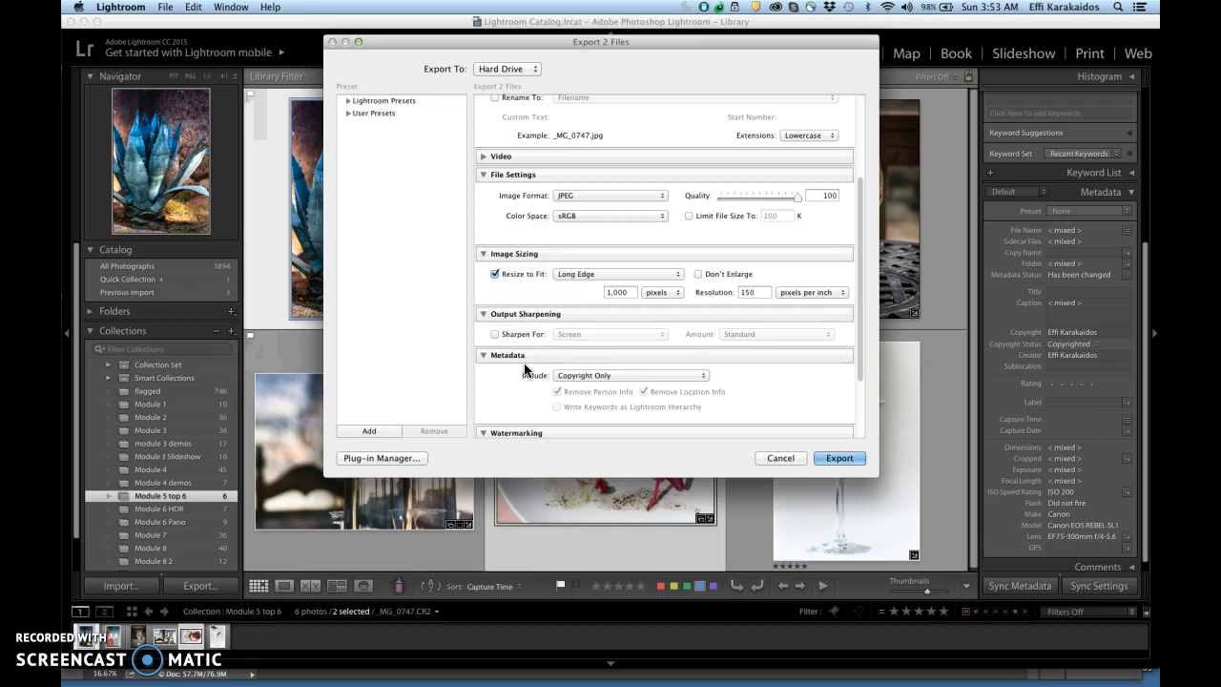
pyautogui.click(663, 195)
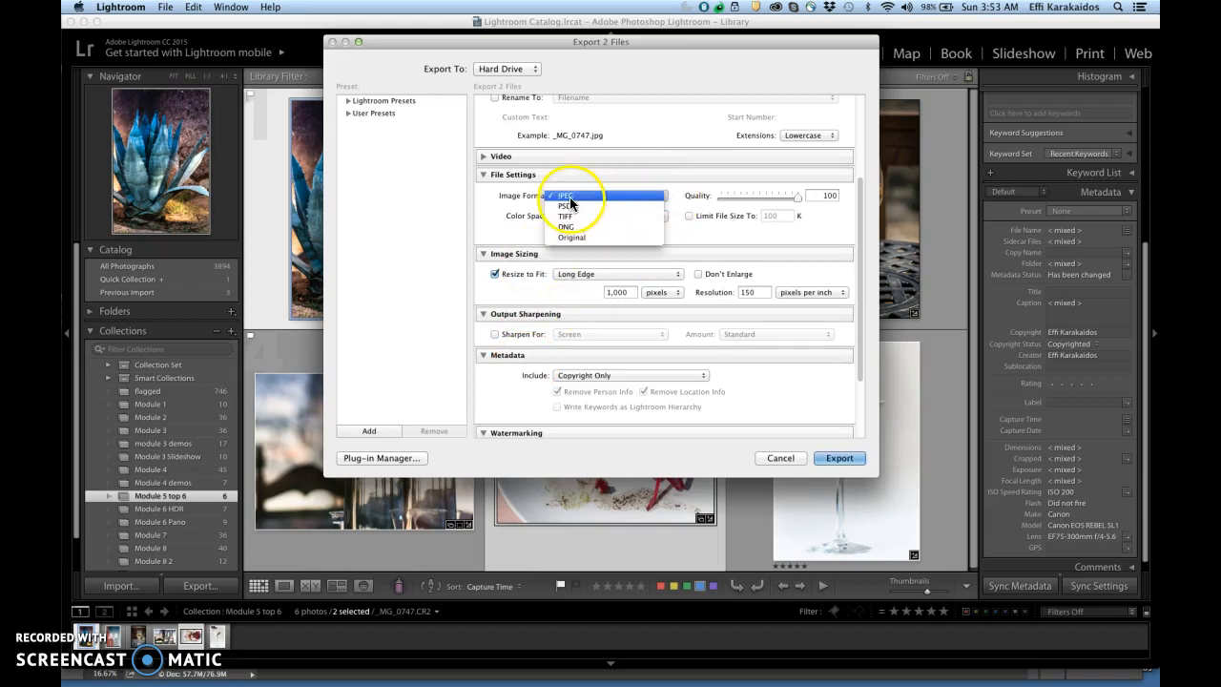
pyautogui.click(680, 238)
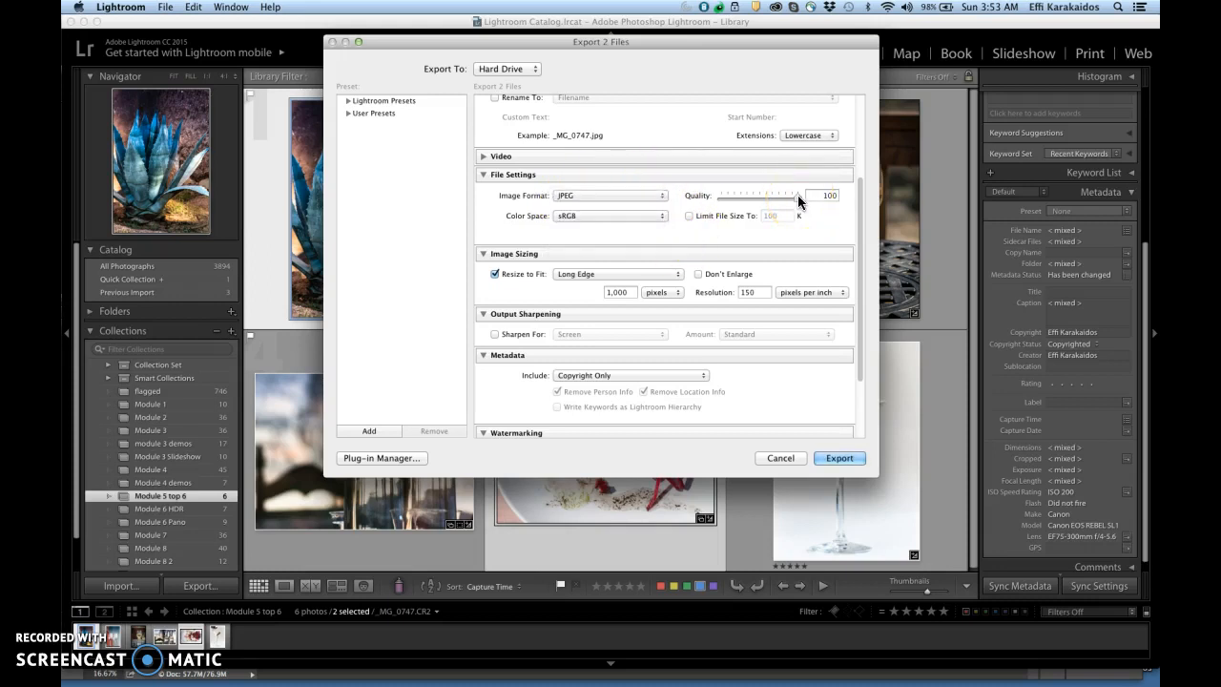
pyautogui.click(662, 216)
pyautogui.click(662, 217)
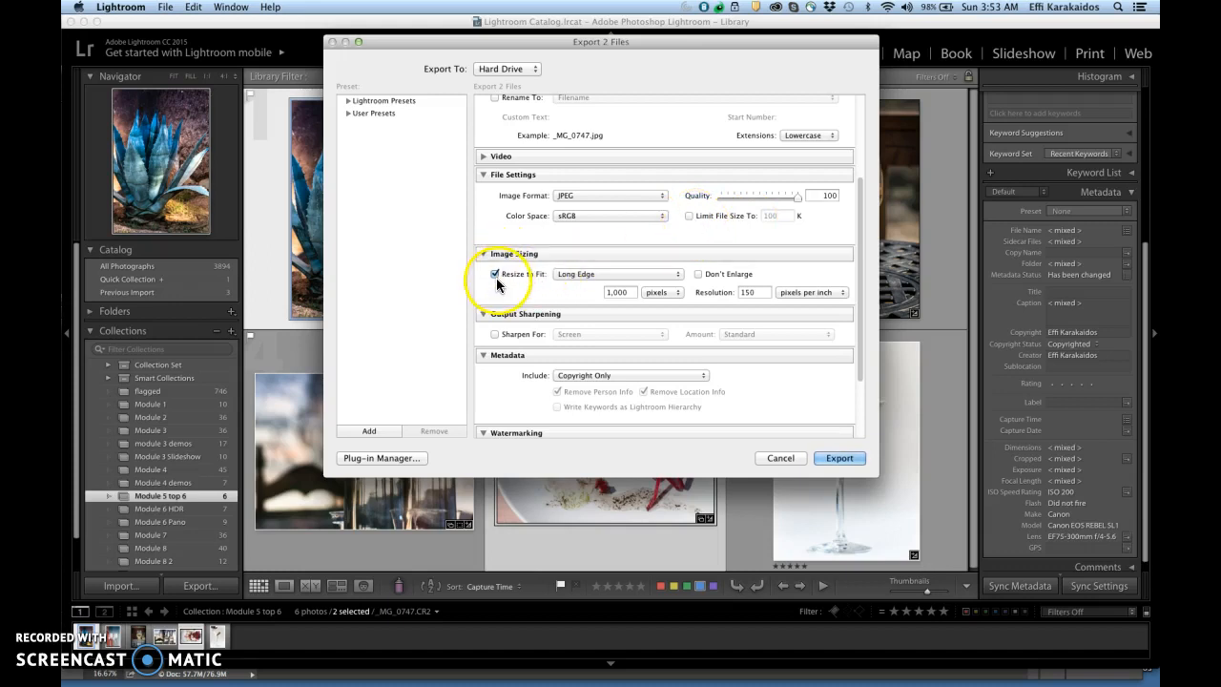
# Step: Export the two photos with Resize to Fit turned off and All Metadata included
pyautogui.click(494, 275)
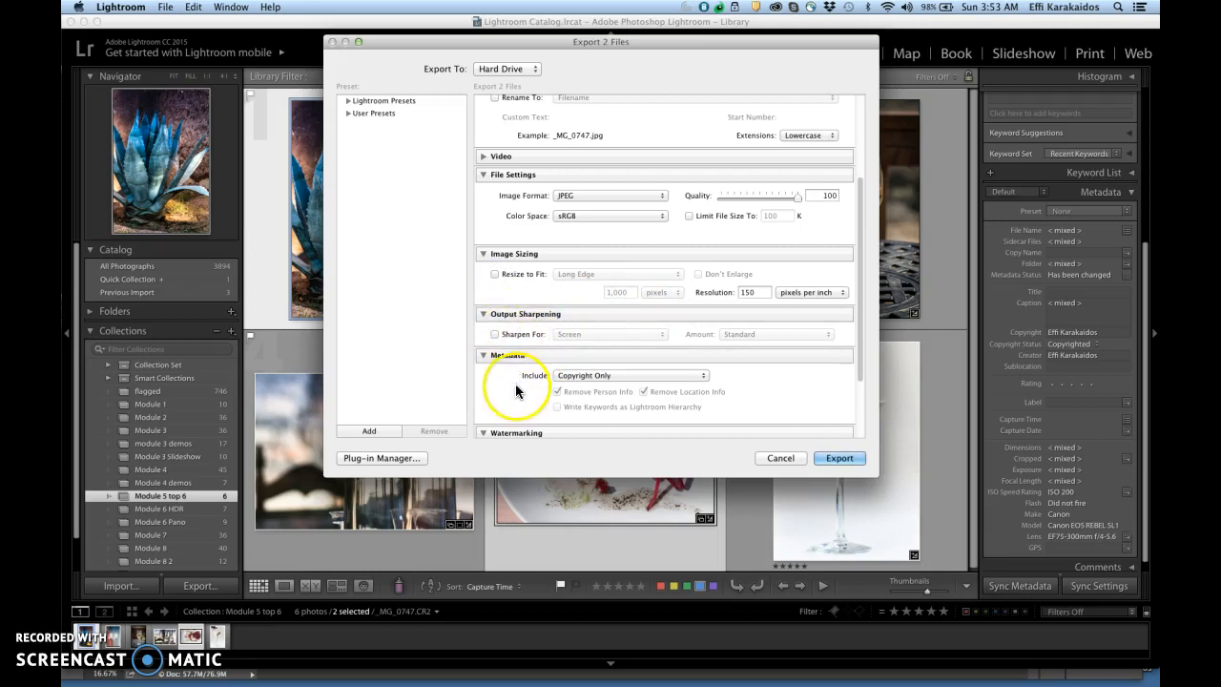
pyautogui.click(700, 376)
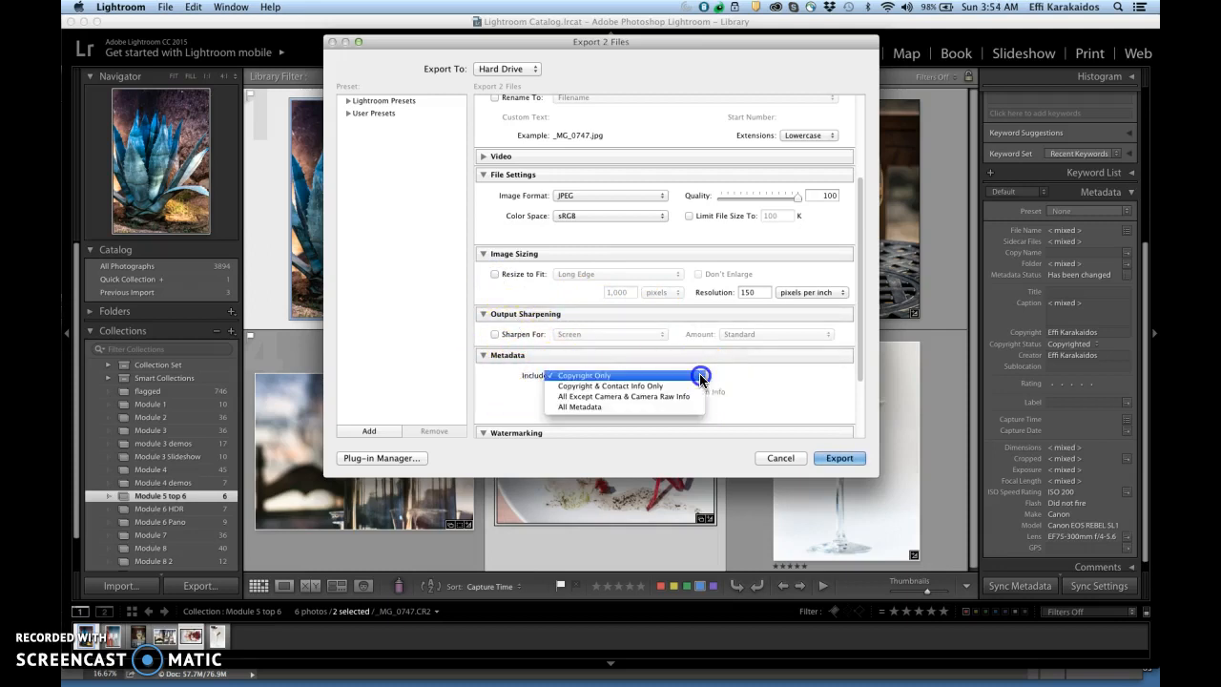
pyautogui.click(621, 406)
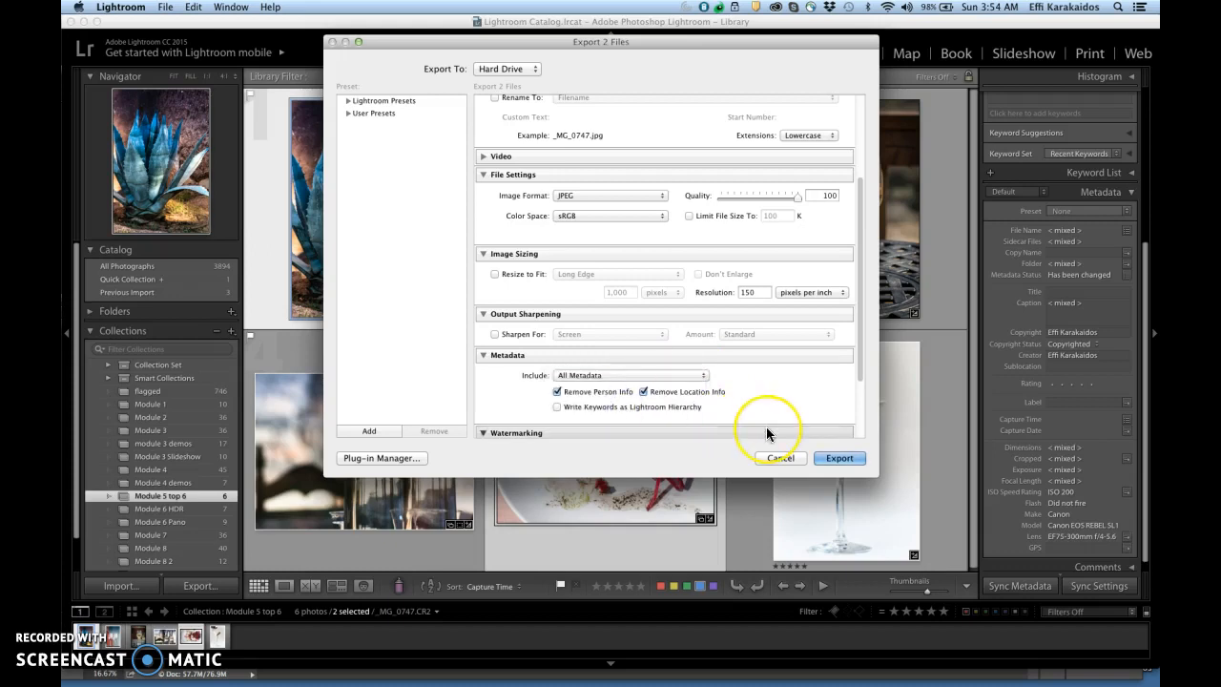
pyautogui.click(839, 459)
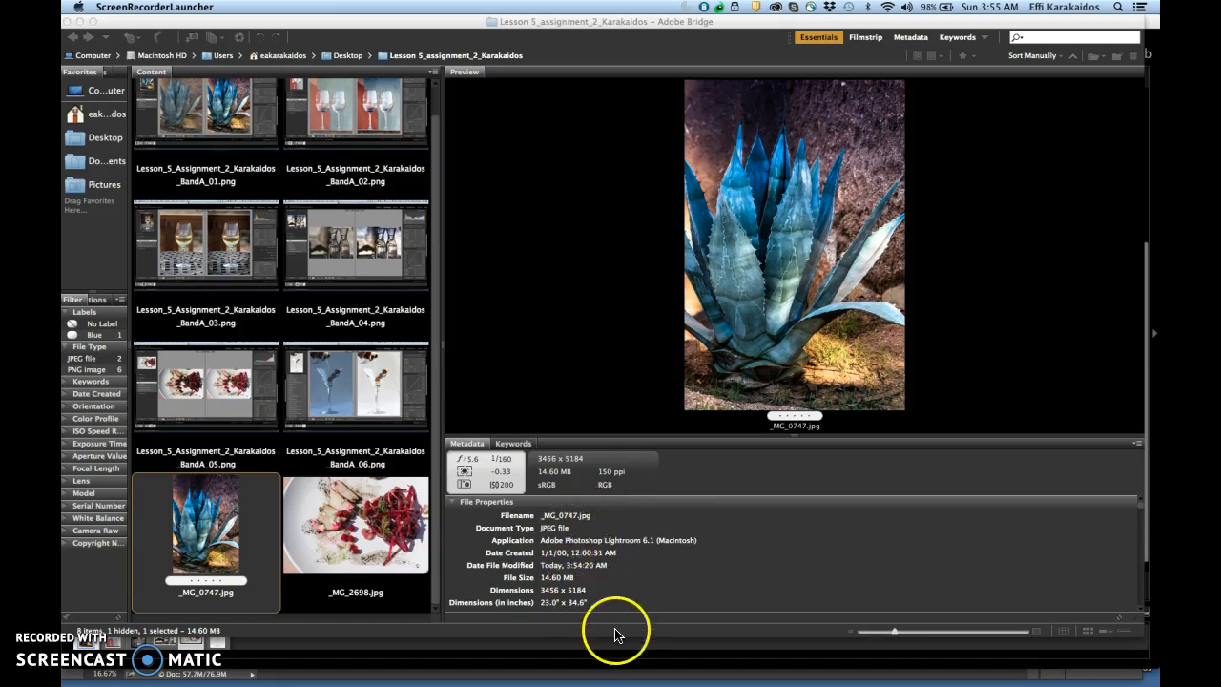
# Step: Examine the metadata of the exported _MG_0747.jpg and _MG_2698.jpg files in Bridge
pyautogui.moveTo(1145, 397); pyautogui.dragTo(1145, 347)
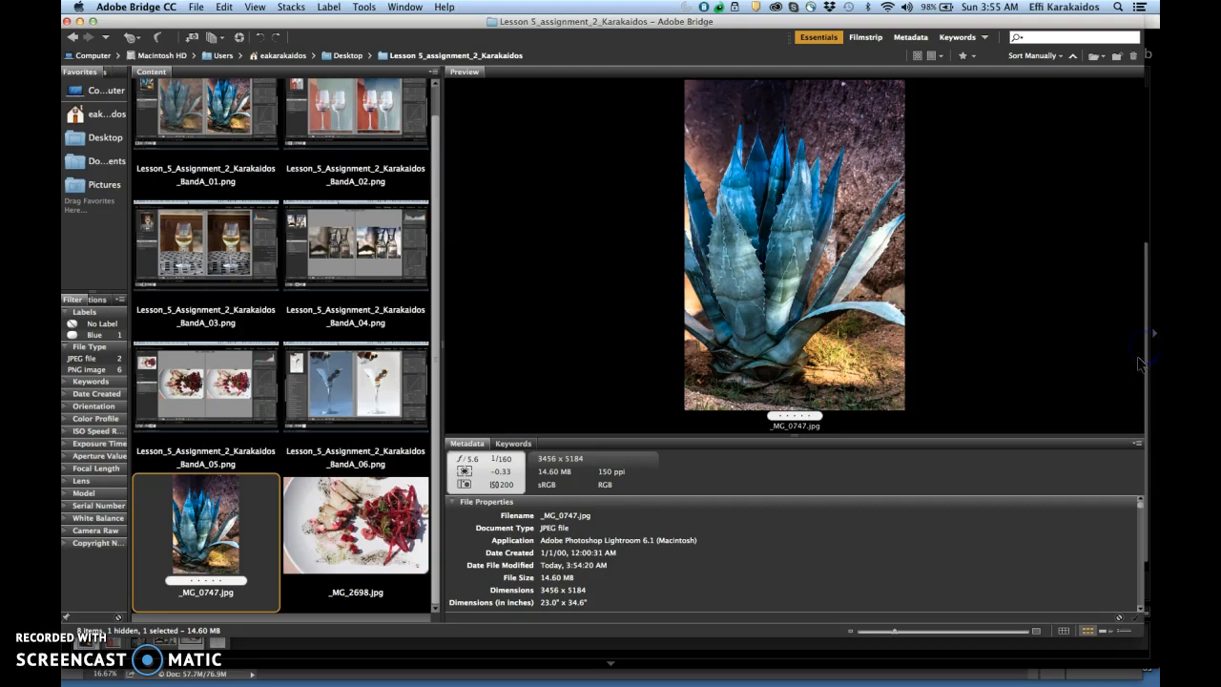
pyautogui.moveTo(1139, 503); pyautogui.dragTo(1146, 527)
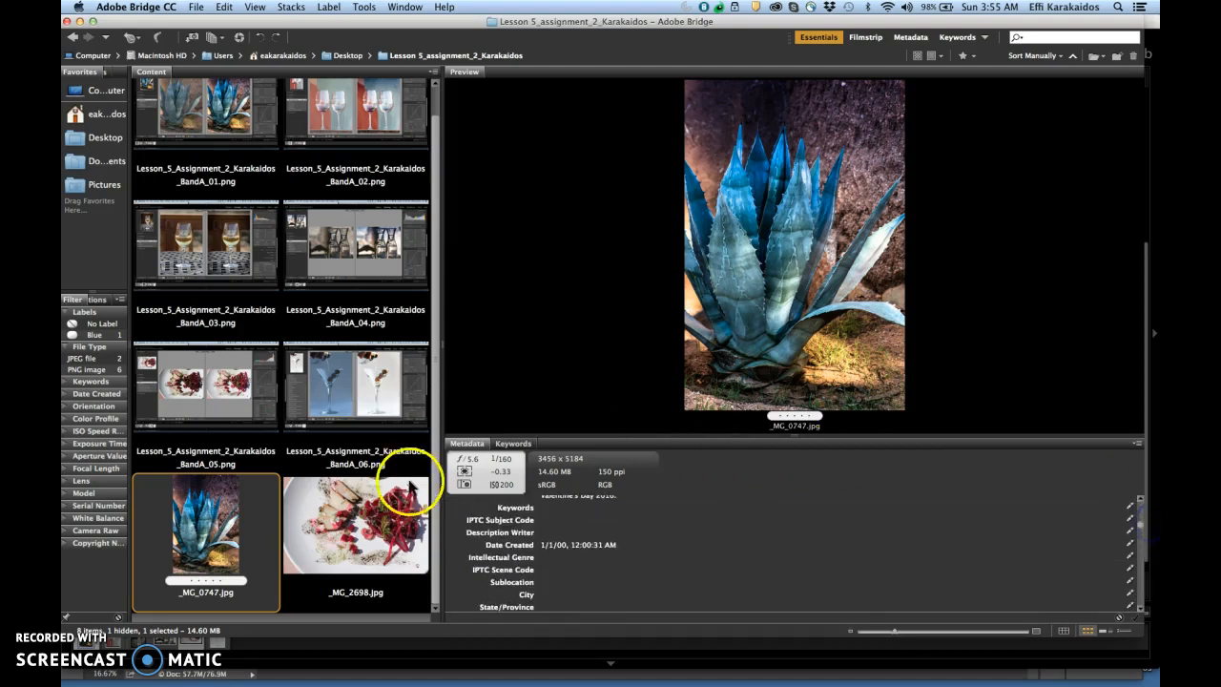
pyautogui.click(370, 523)
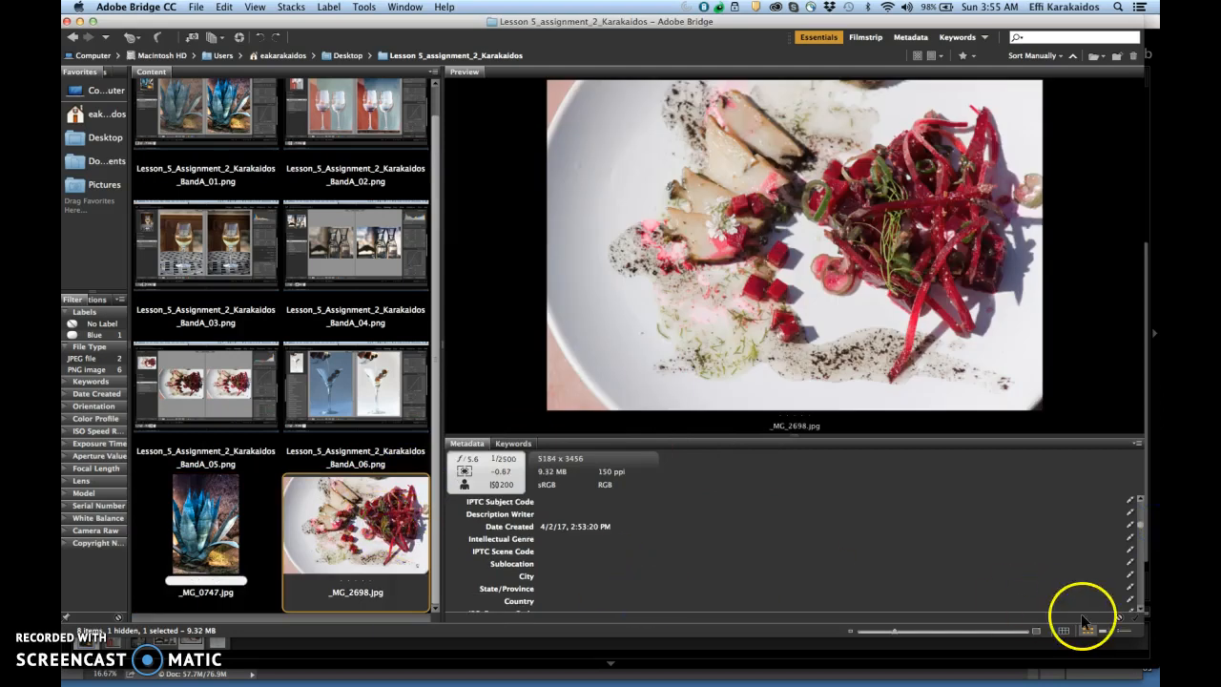
pyautogui.moveTo(1139, 524); pyautogui.dragTo(1137, 506)
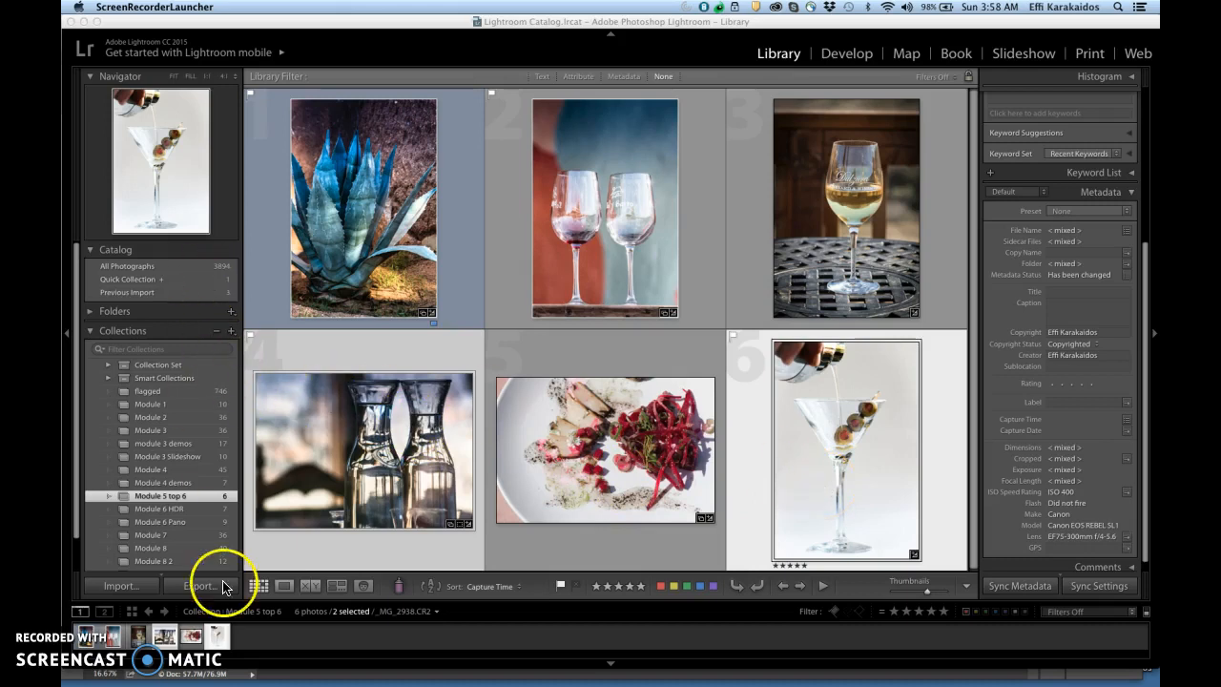
# Step: Open the export settings for the two selected photos and resize them to fit 1,000 pixels on the long edge
pyautogui.click(202, 20)
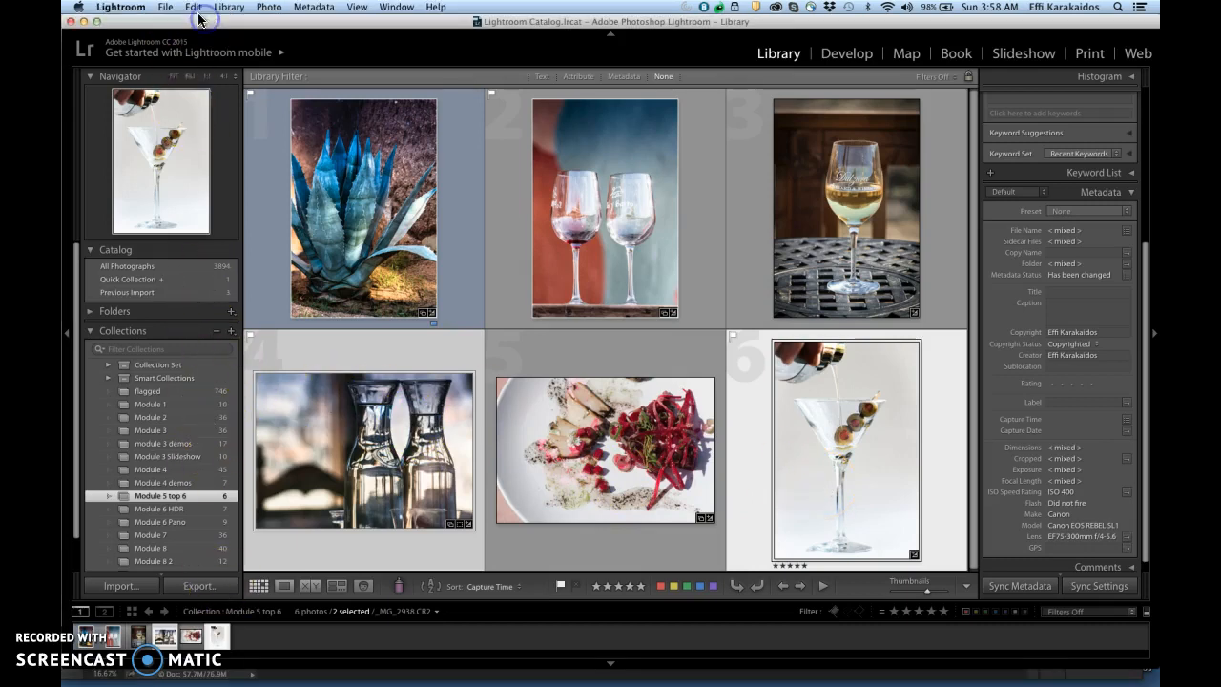
pyautogui.click(167, 7)
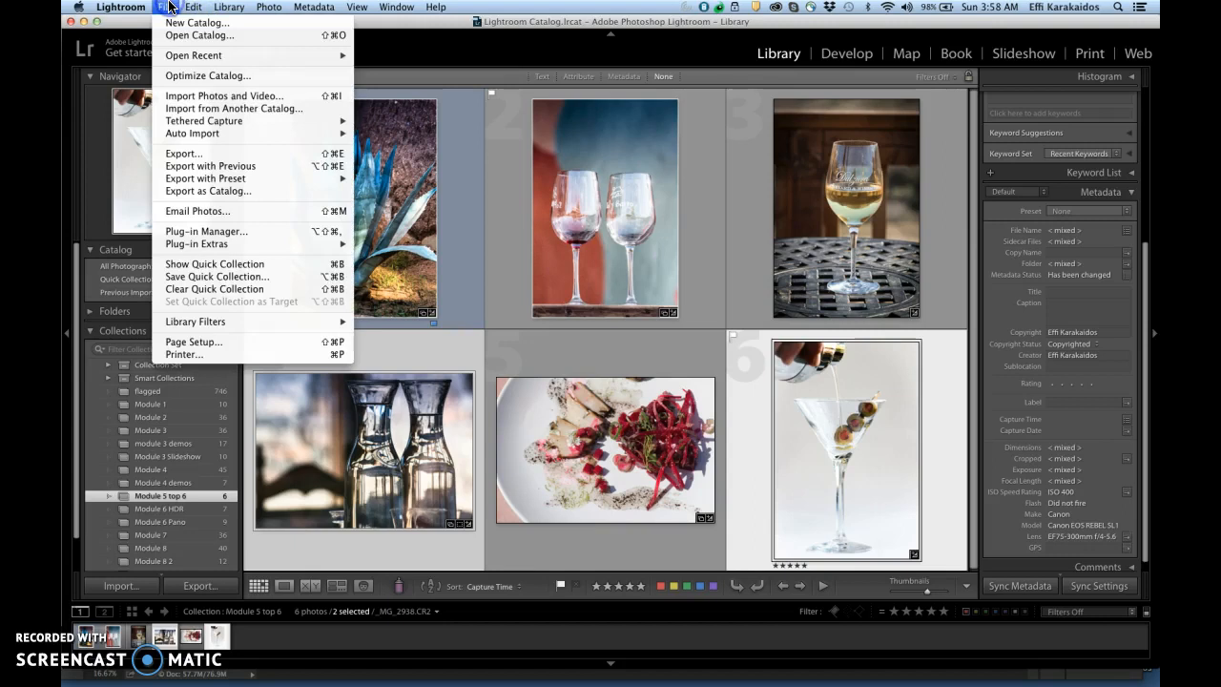
pyautogui.click(194, 155)
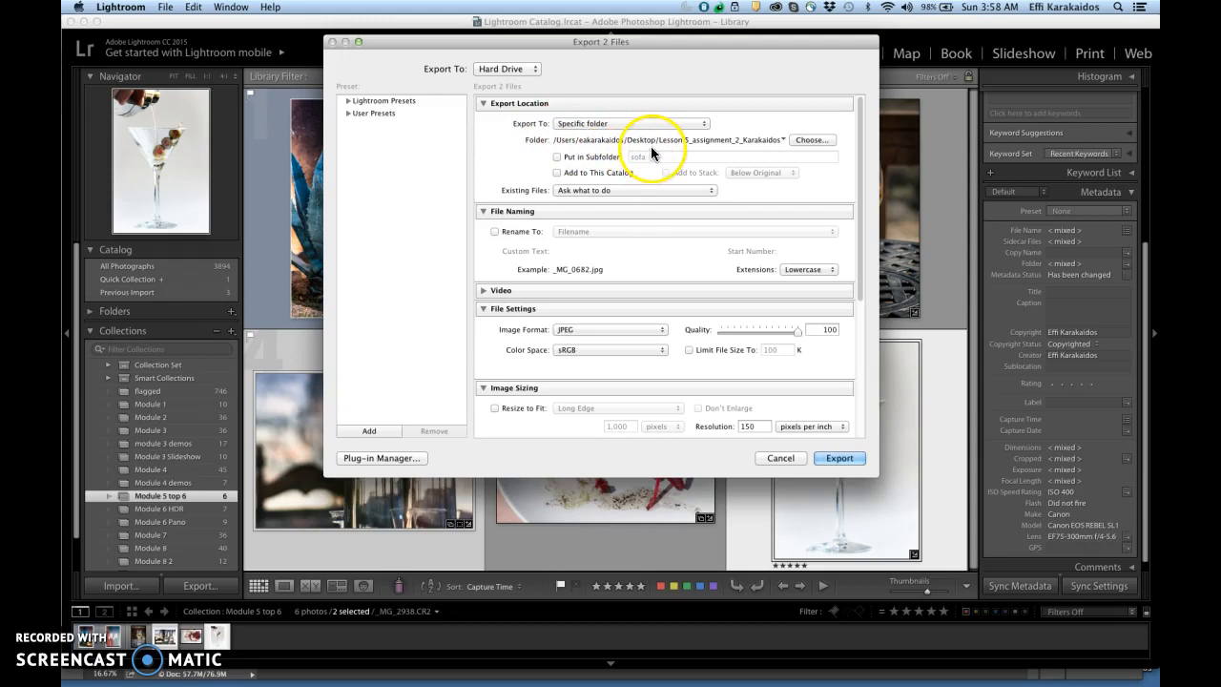
pyautogui.moveTo(858, 179)
pyautogui.mouseDown()
pyautogui.moveTo(858, 239)
pyautogui.moveTo(861, 158)
pyautogui.mouseUp()
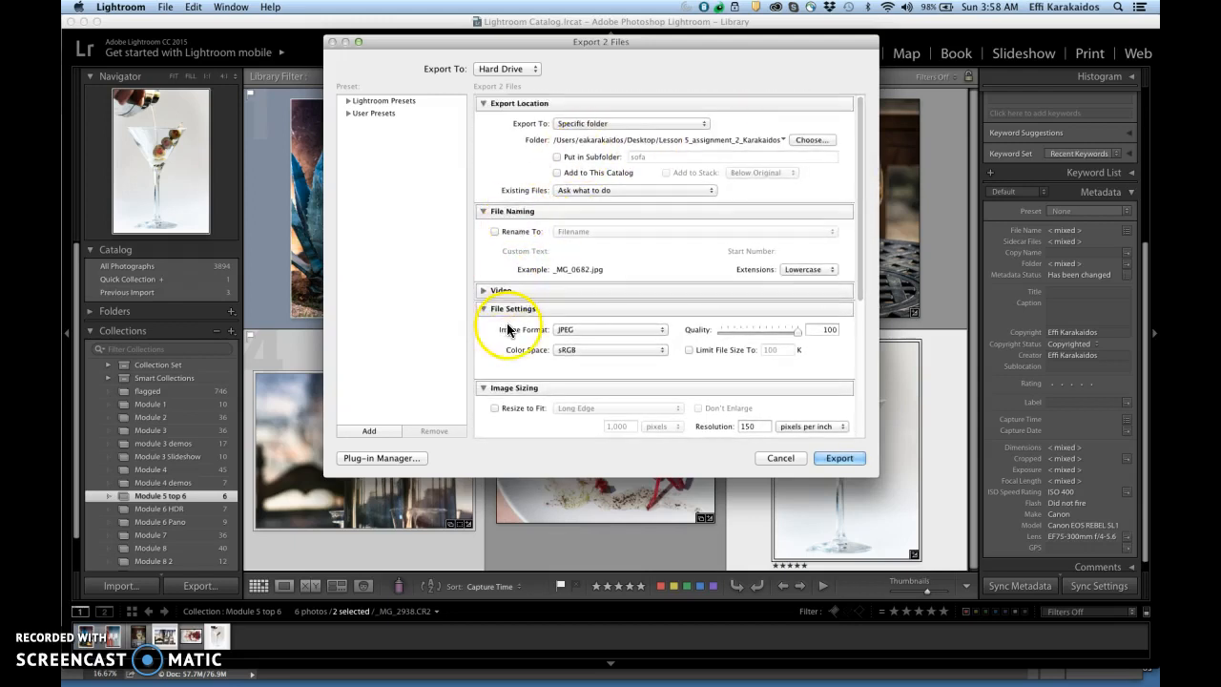
pyautogui.moveTo(862, 254); pyautogui.dragTo(861, 327)
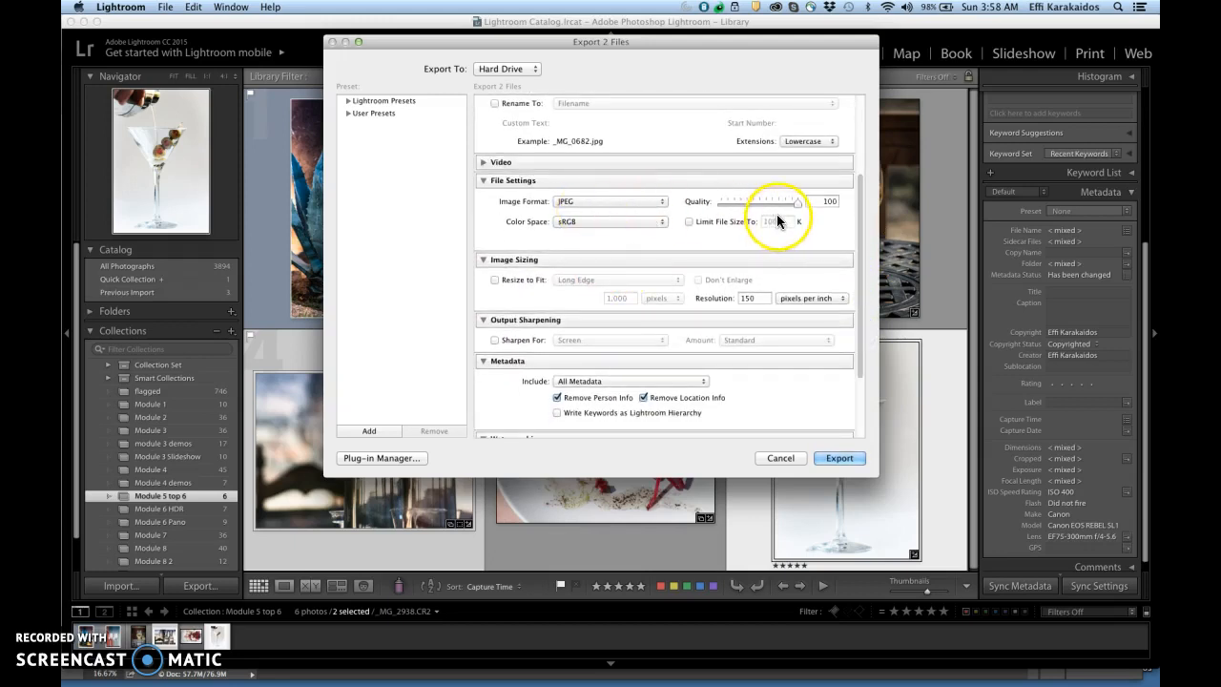
pyautogui.scroll(-3, 860, 251)
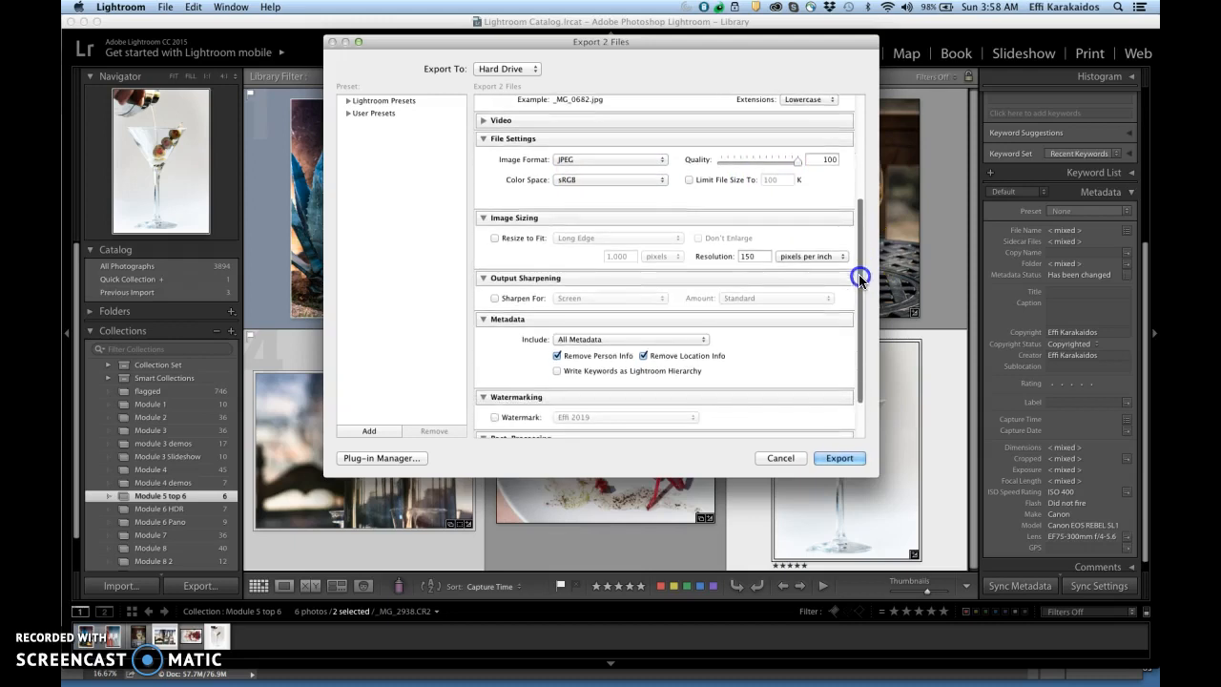
pyautogui.click(495, 241)
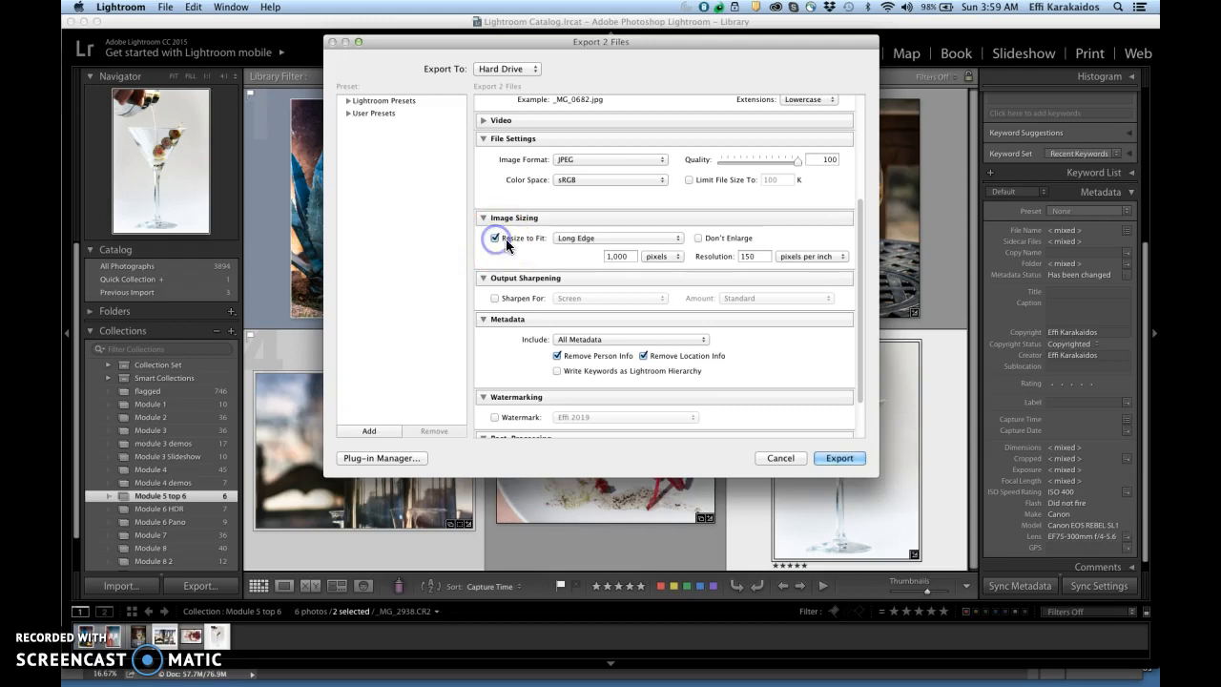
pyautogui.click(679, 241)
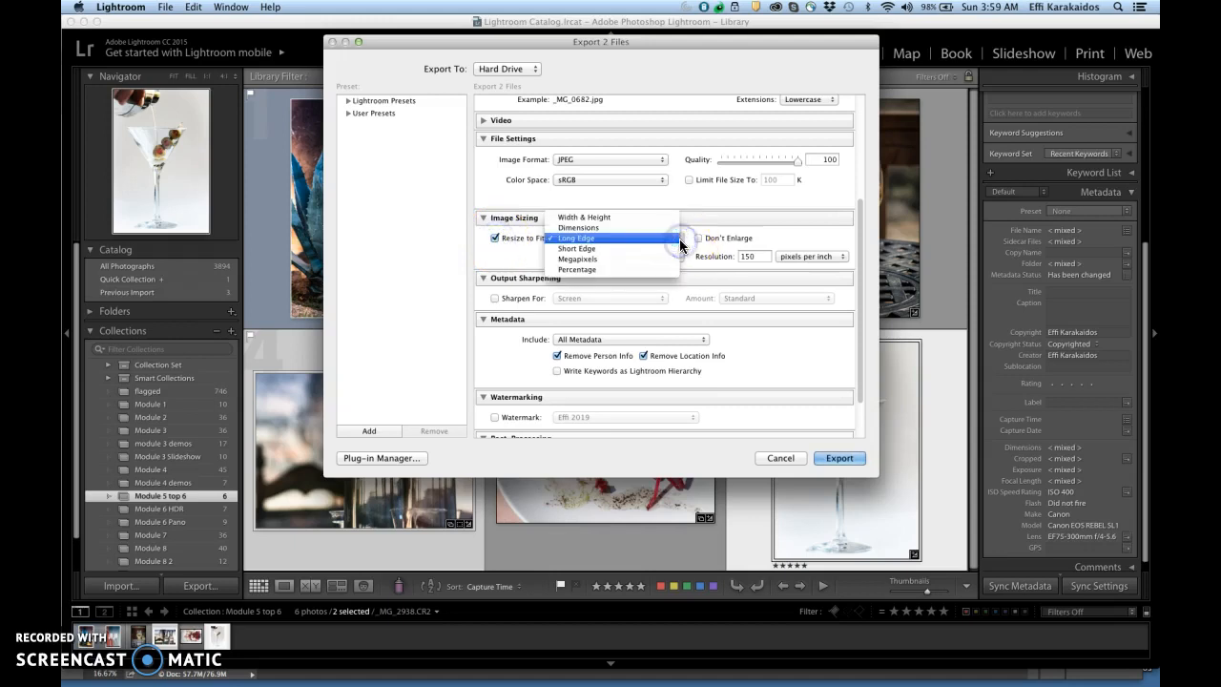
pyautogui.click(629, 238)
pyautogui.moveTo(632, 256); pyautogui.dragTo(598, 258)
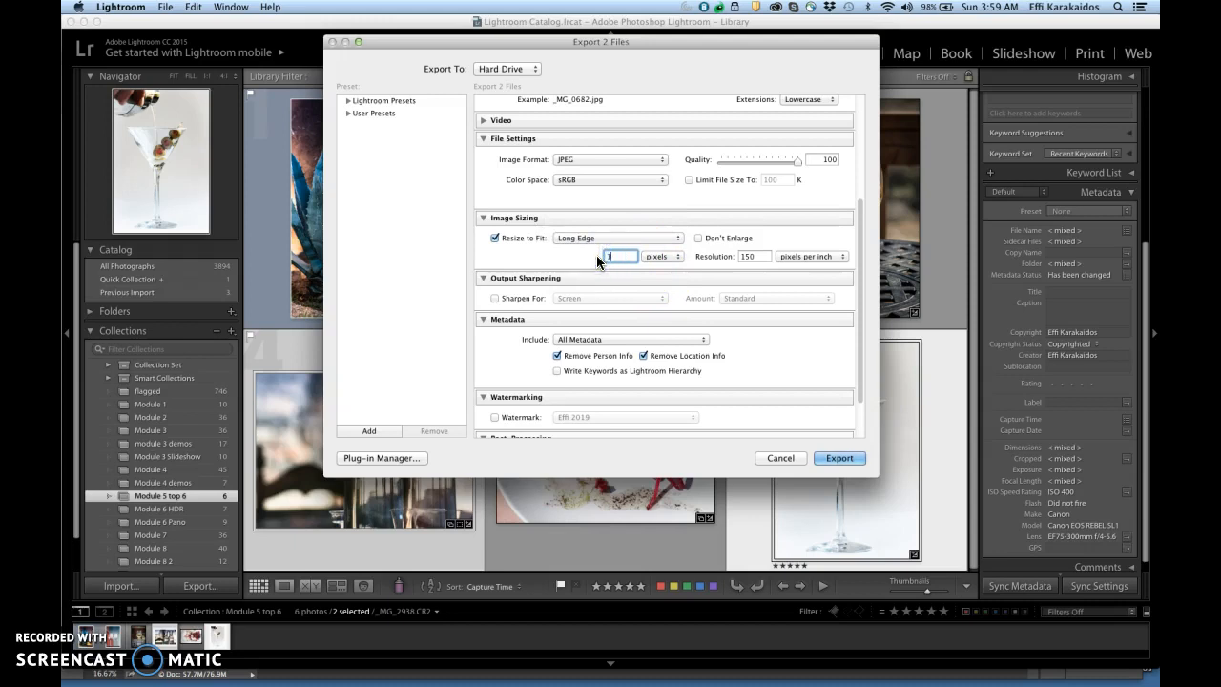
pyautogui.write('1000')
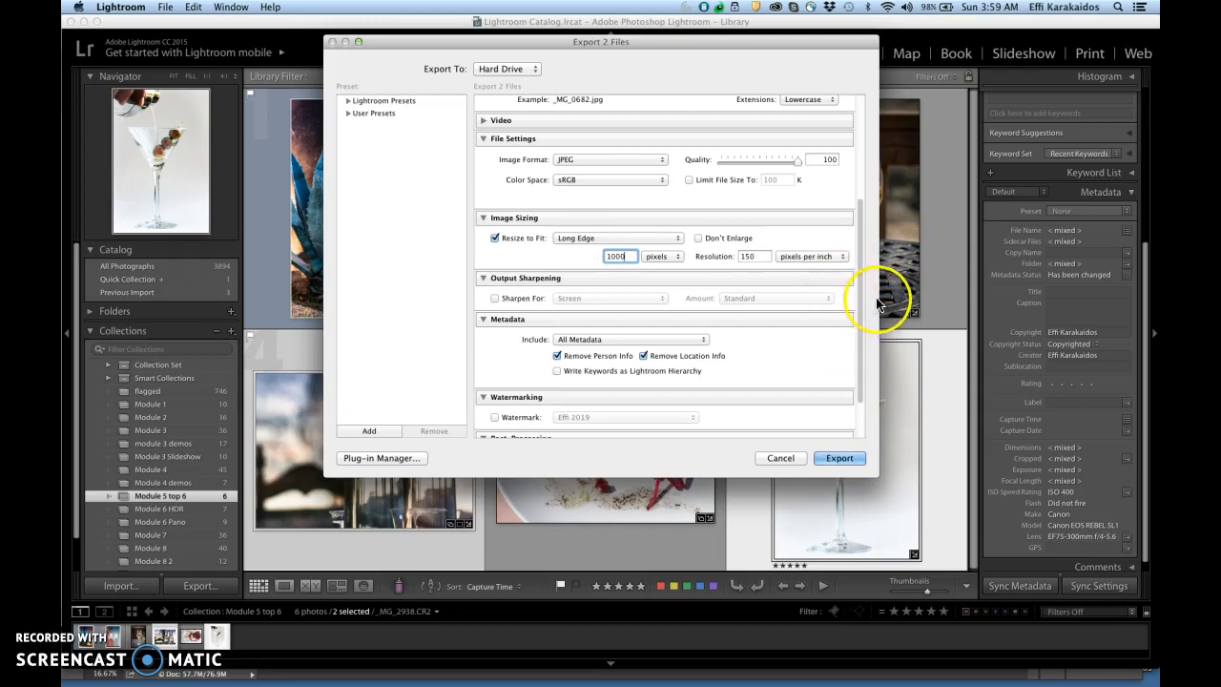
# Step: Limit the metadata included in the export to Copyright Only
pyautogui.moveTo(860, 295); pyautogui.dragTo(859, 355)
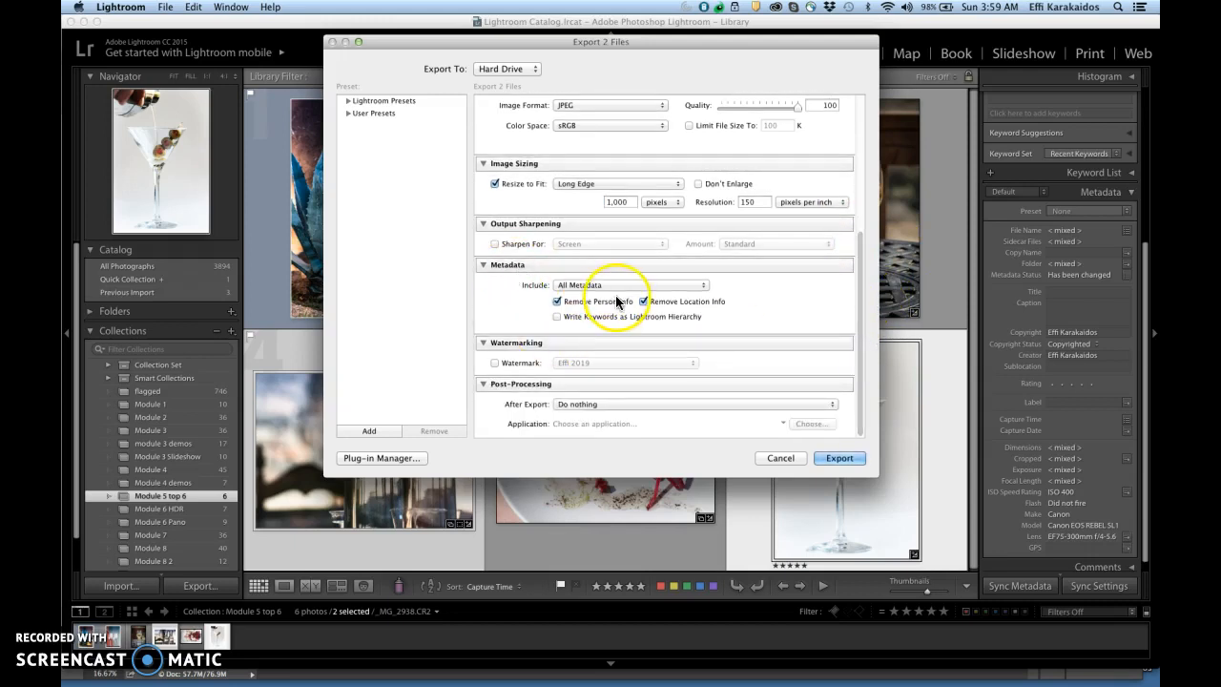
pyautogui.click(703, 285)
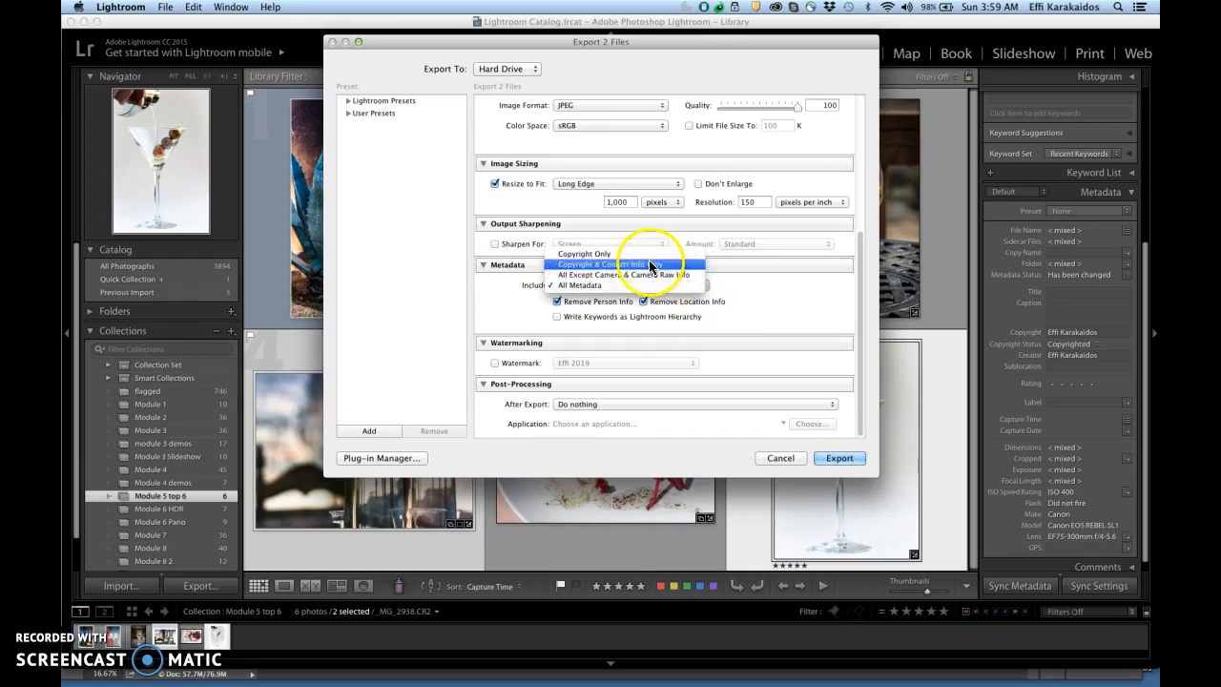
pyautogui.click(586, 253)
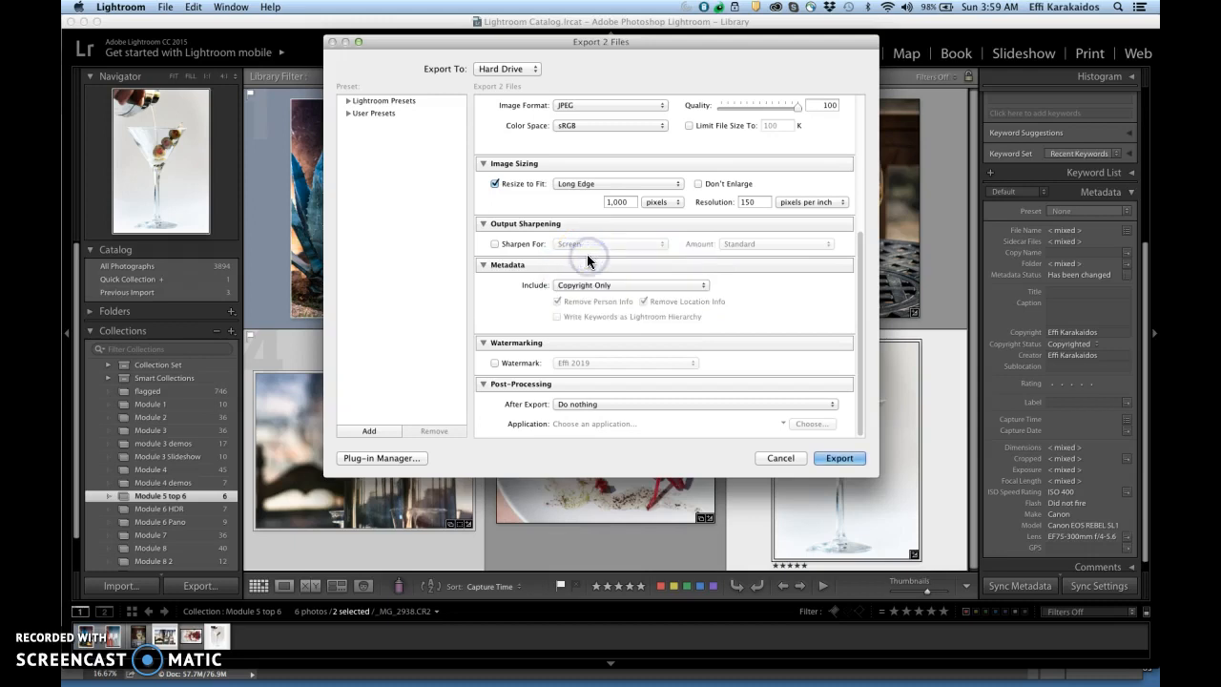
# Step: Turn on watermarking for the export and open the current watermark for editing
pyautogui.moveTo(858, 298); pyautogui.dragTo(859, 324)
pyautogui.click(495, 364)
pyautogui.click(495, 364)
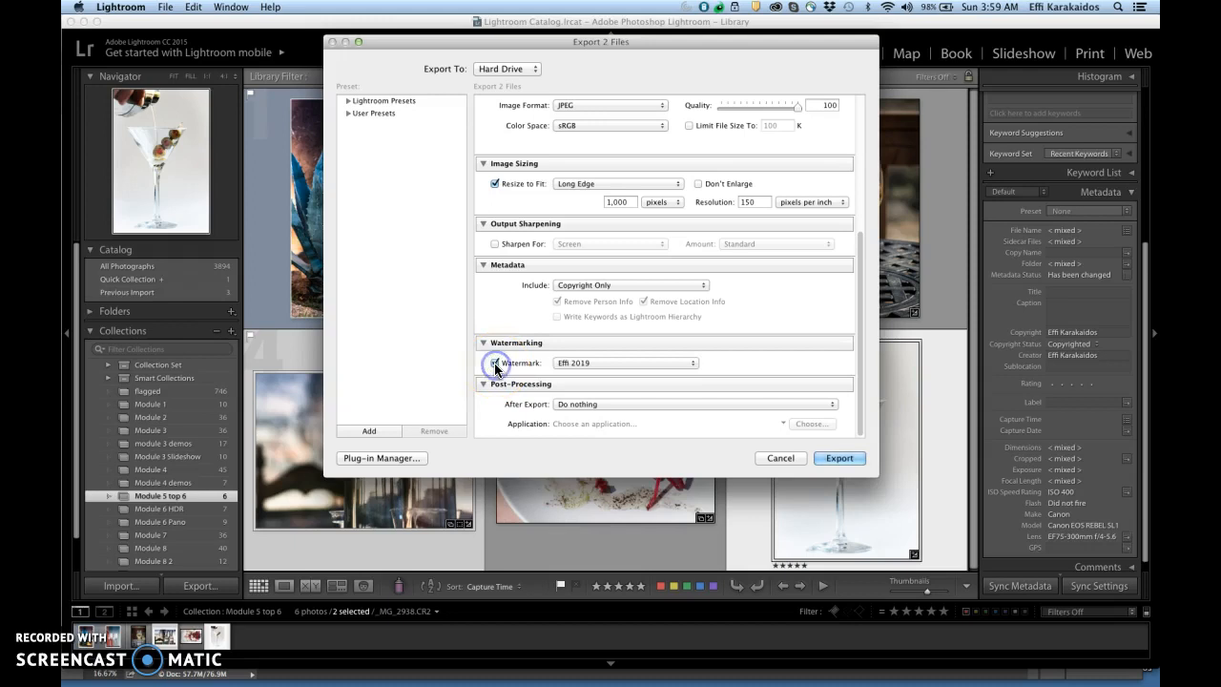
pyautogui.click(693, 365)
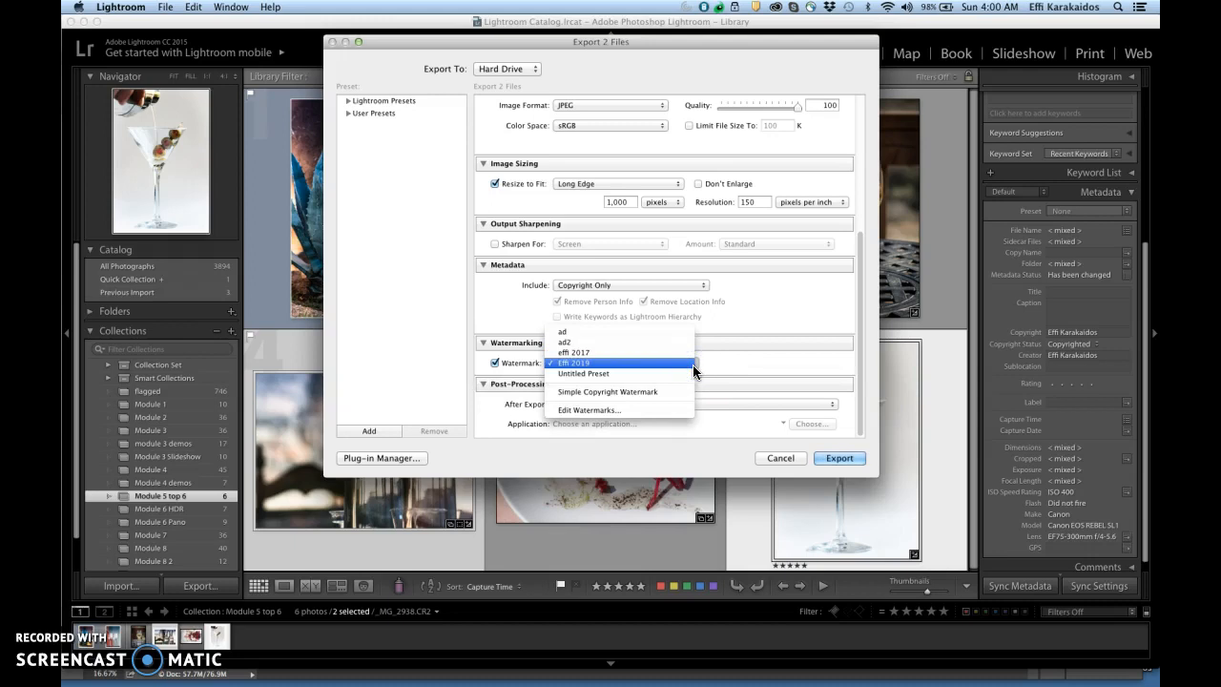
pyautogui.click(623, 410)
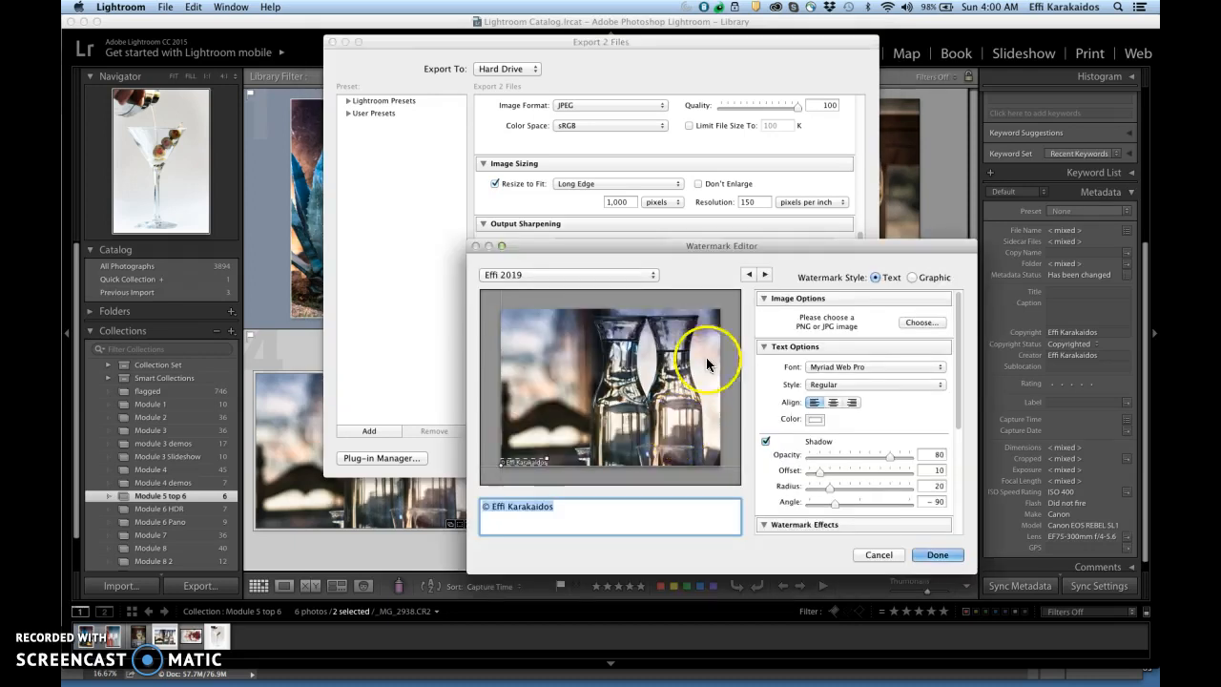
# Step: Set the font of the copyright watermark text to Courier
pyautogui.moveTo(797, 243); pyautogui.dragTo(705, 65)
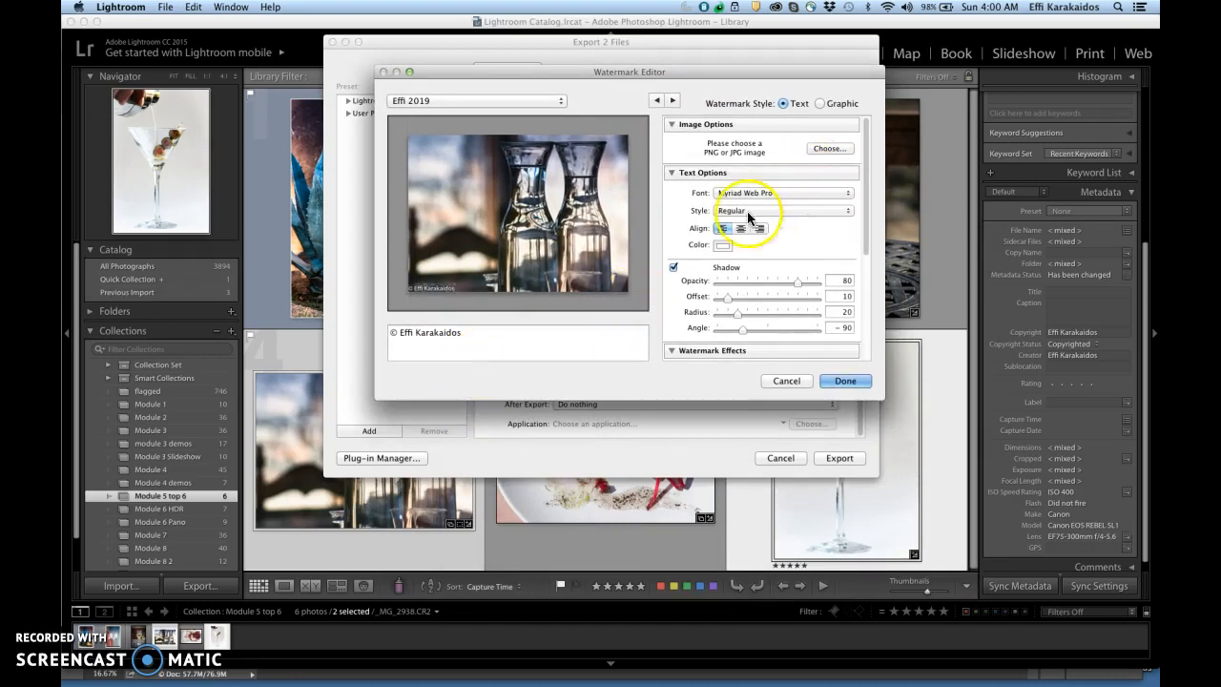
pyautogui.moveTo(464, 333); pyautogui.dragTo(364, 336)
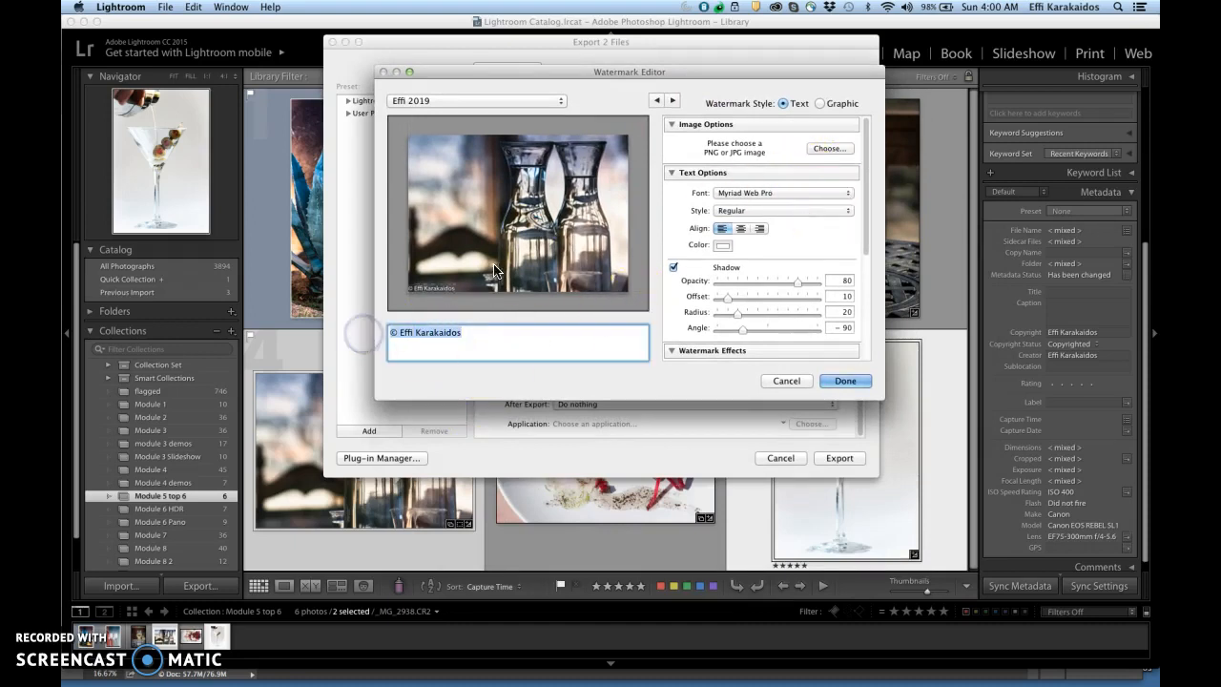
pyautogui.click(848, 193)
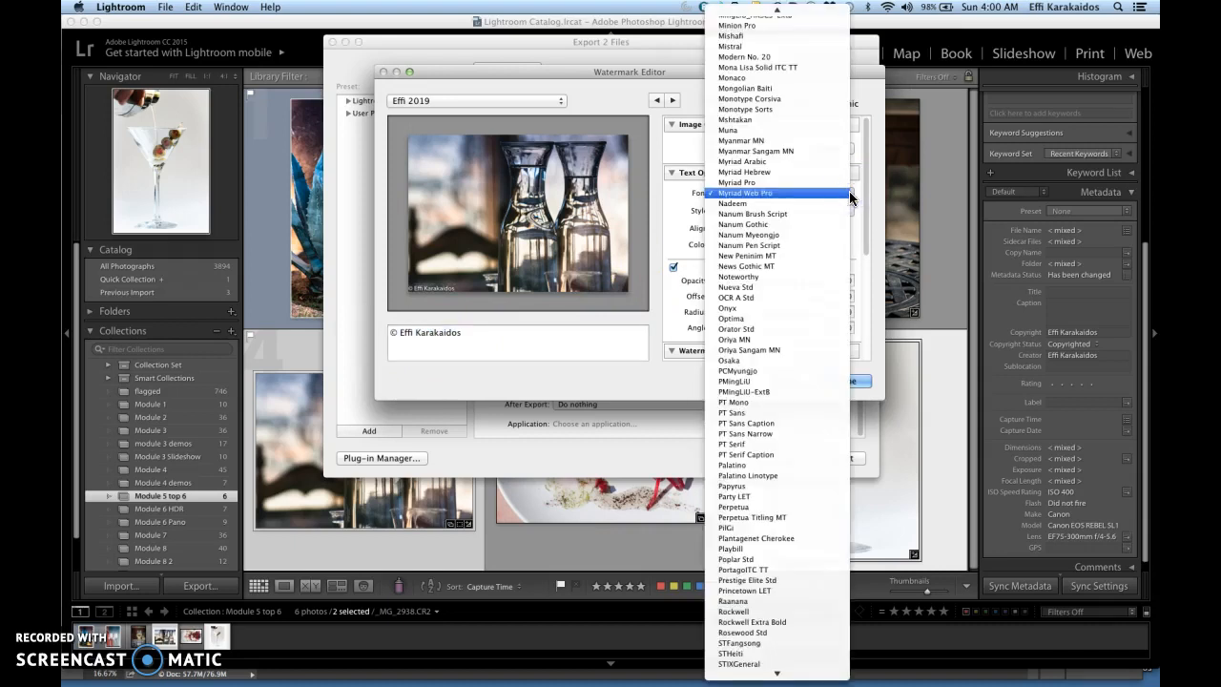
pyautogui.write('cou')
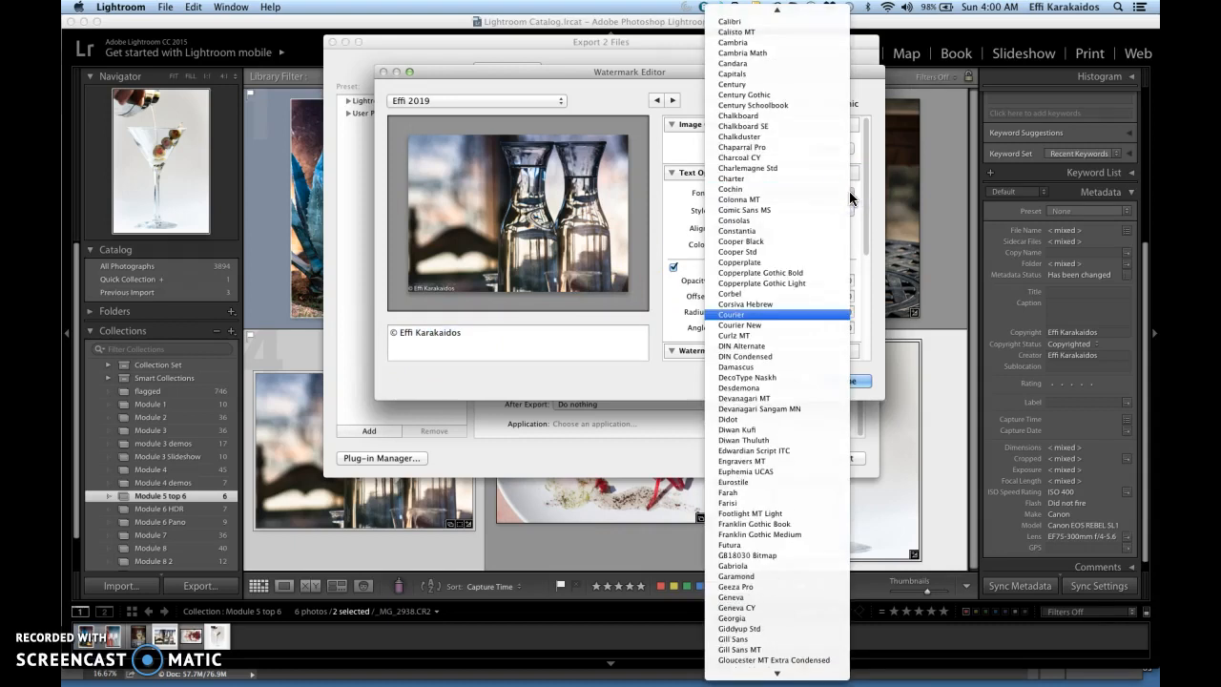
pyautogui.press('Return')
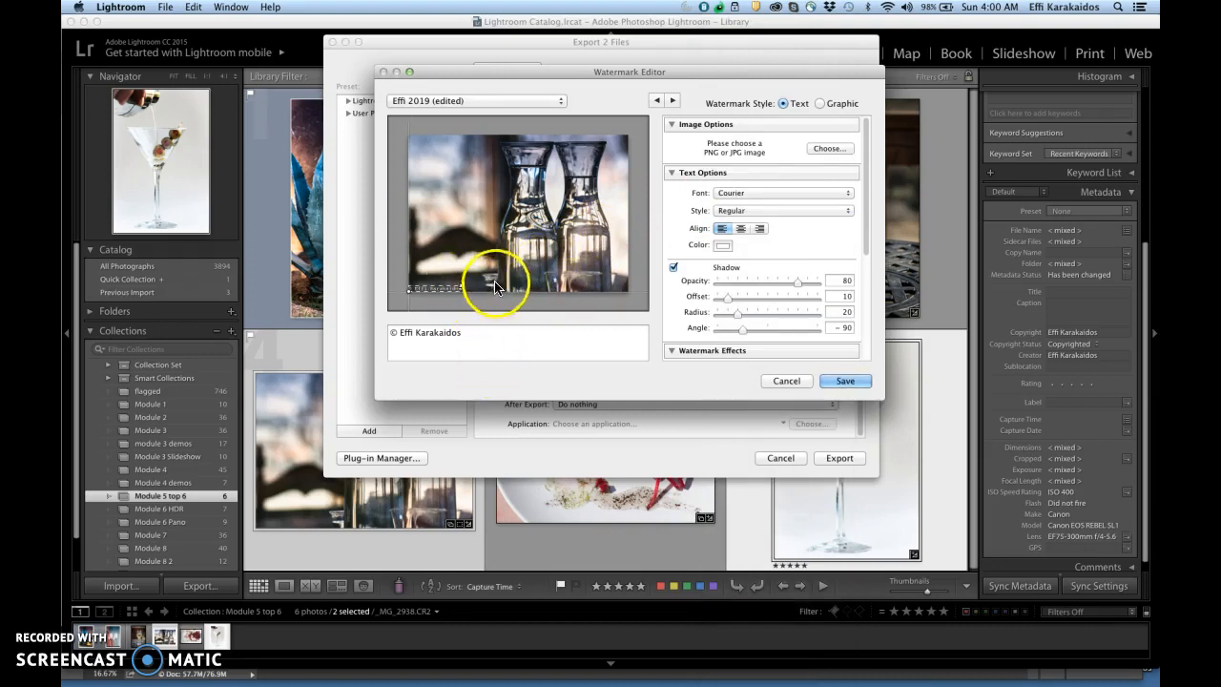
pyautogui.click(464, 279)
pyautogui.click(464, 277)
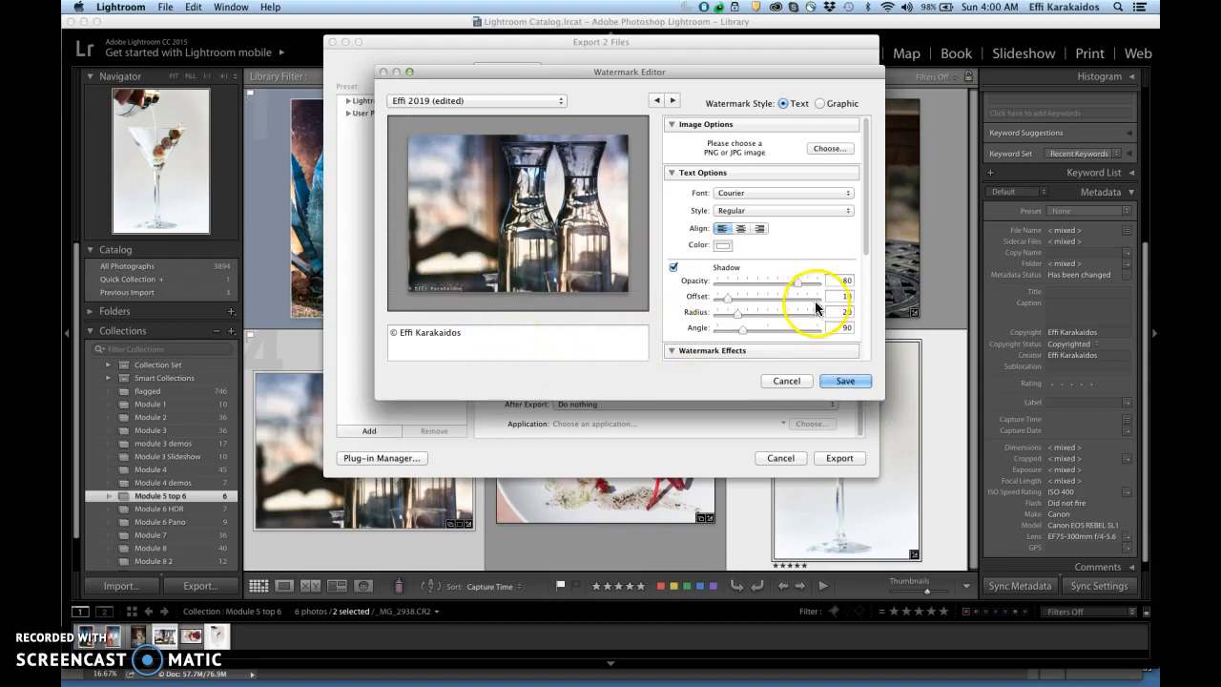
# Step: Set the watermark's proportional size to 15 and its inset to -2 horizontally and 1 vertically
pyautogui.moveTo(861, 185); pyautogui.dragTo(866, 244)
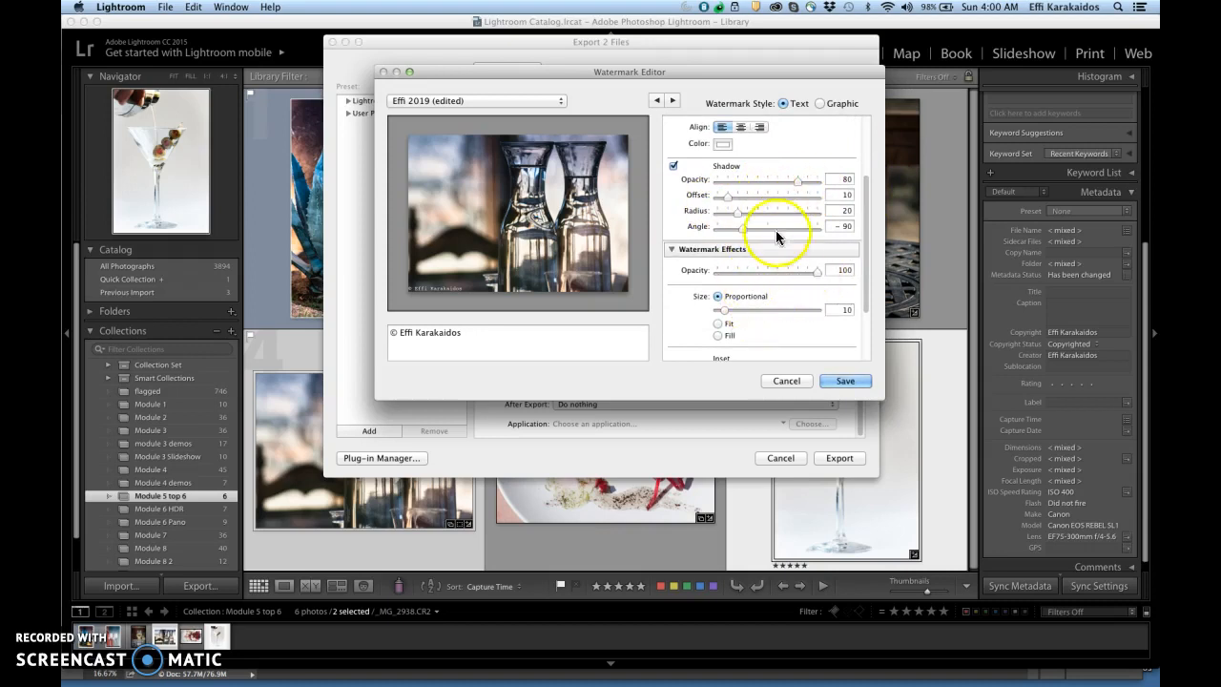
pyautogui.moveTo(729, 312); pyautogui.dragTo(728, 313)
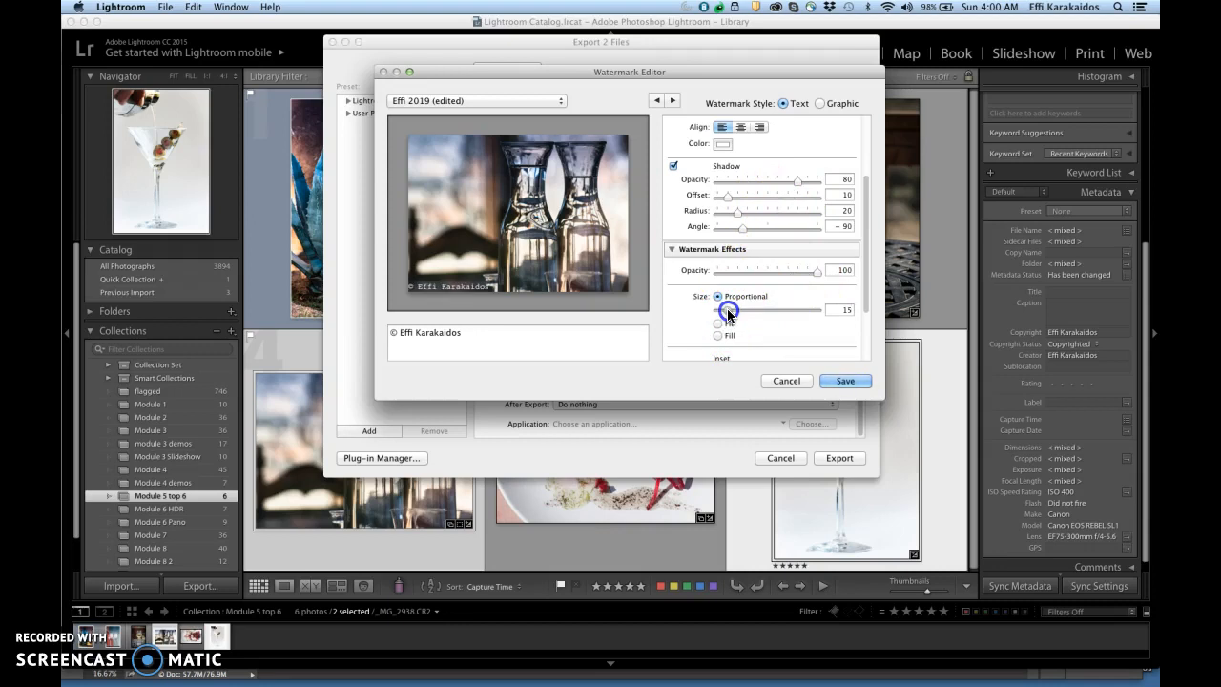
pyautogui.moveTo(863, 288); pyautogui.dragTo(865, 342)
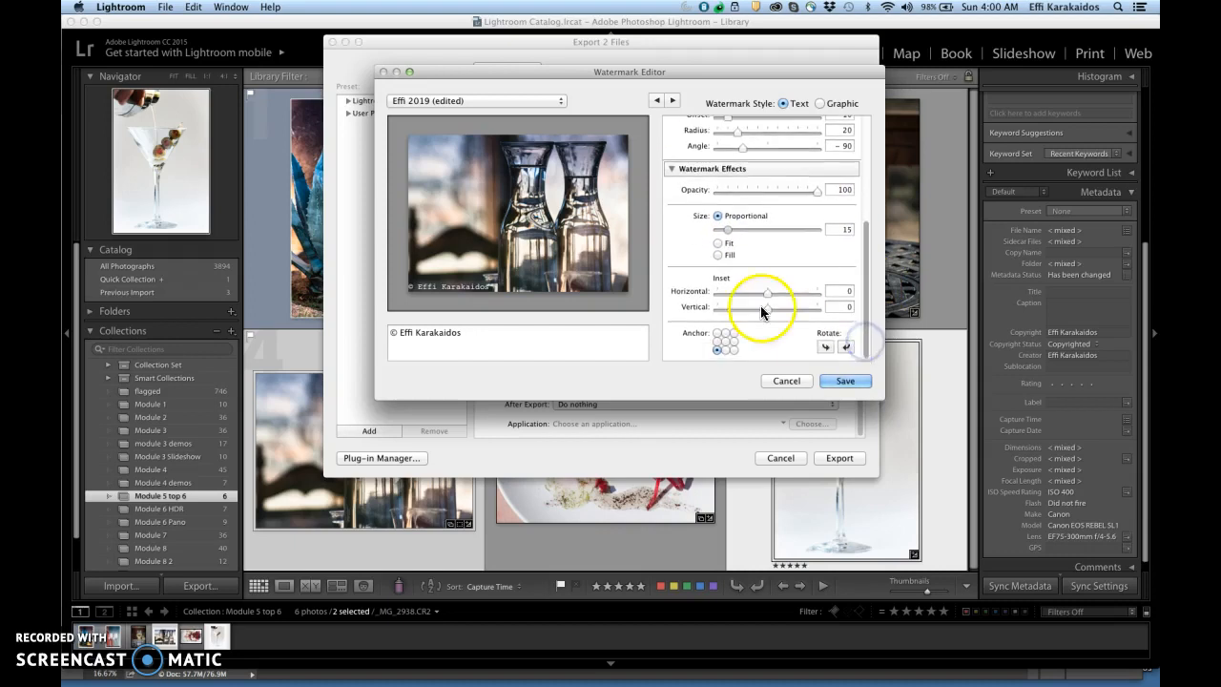
pyautogui.moveTo(767, 292)
pyautogui.mouseDown()
pyautogui.moveTo(756, 297)
pyautogui.moveTo(795, 289)
pyautogui.moveTo(756, 291)
pyautogui.moveTo(792, 308)
pyautogui.moveTo(833, 298)
pyautogui.moveTo(772, 303)
pyautogui.mouseUp()
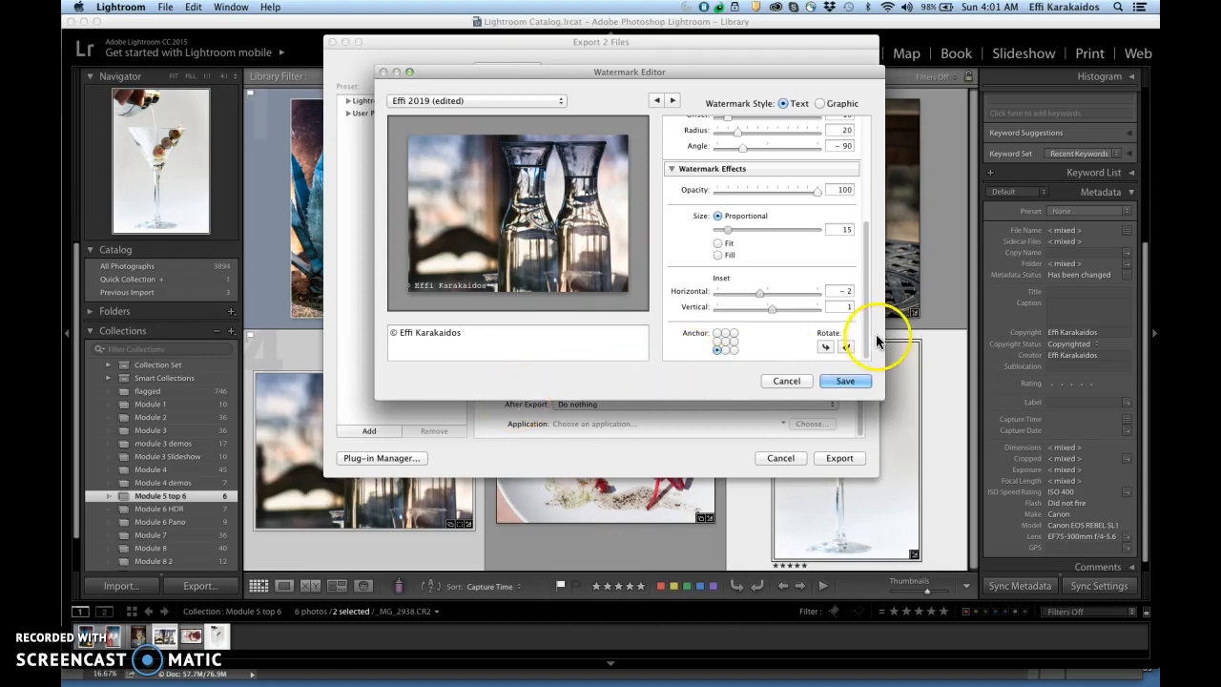
pyautogui.moveTo(864, 331); pyautogui.dragTo(865, 343)
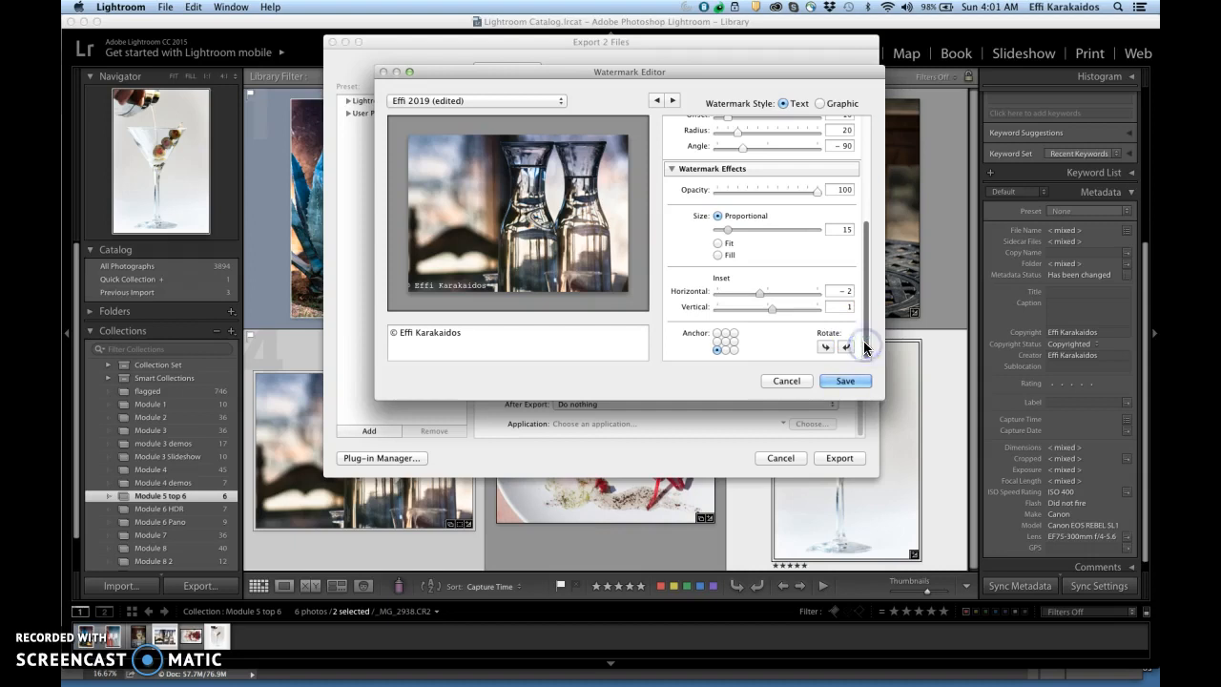
pyautogui.click(819, 103)
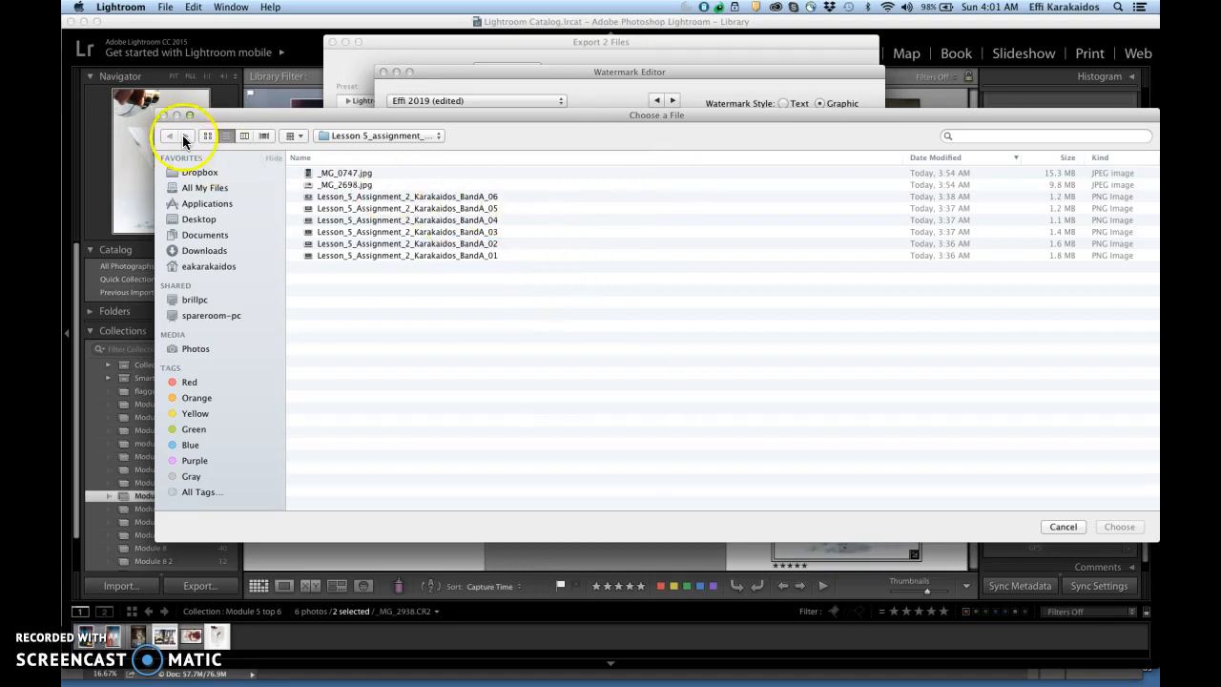
pyautogui.click(1062, 526)
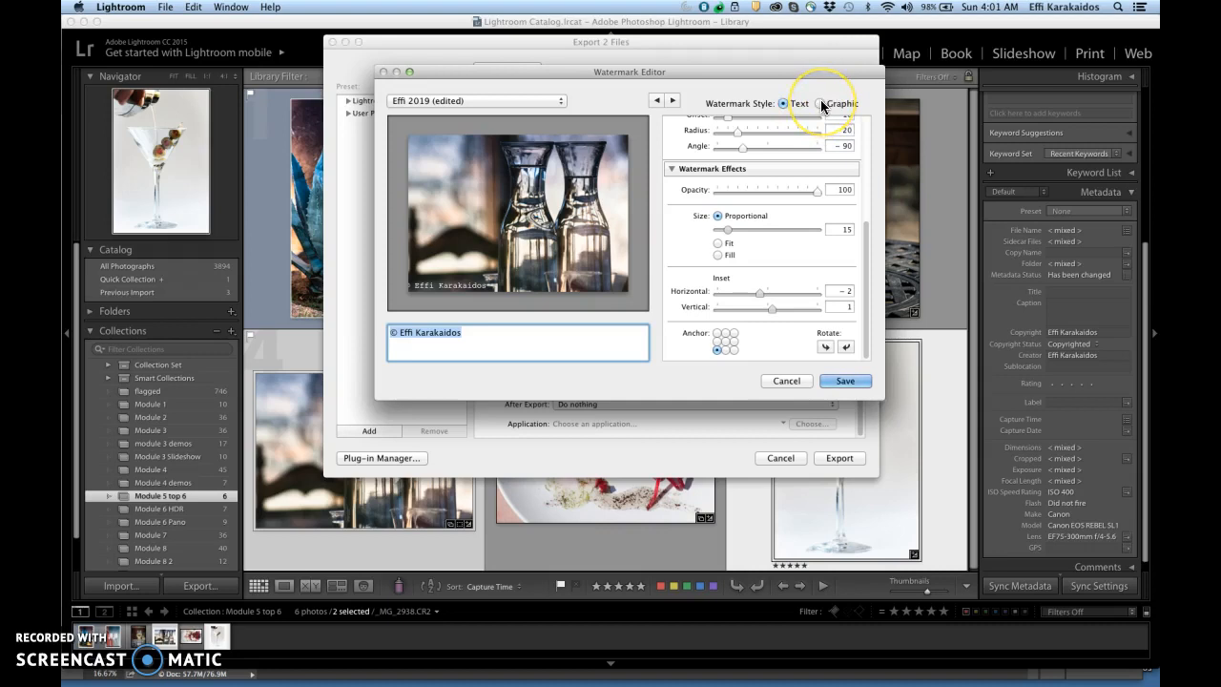
# Step: Save the edited watermark as a new preset named with the photographer's first name followed by _courier
pyautogui.click(844, 380)
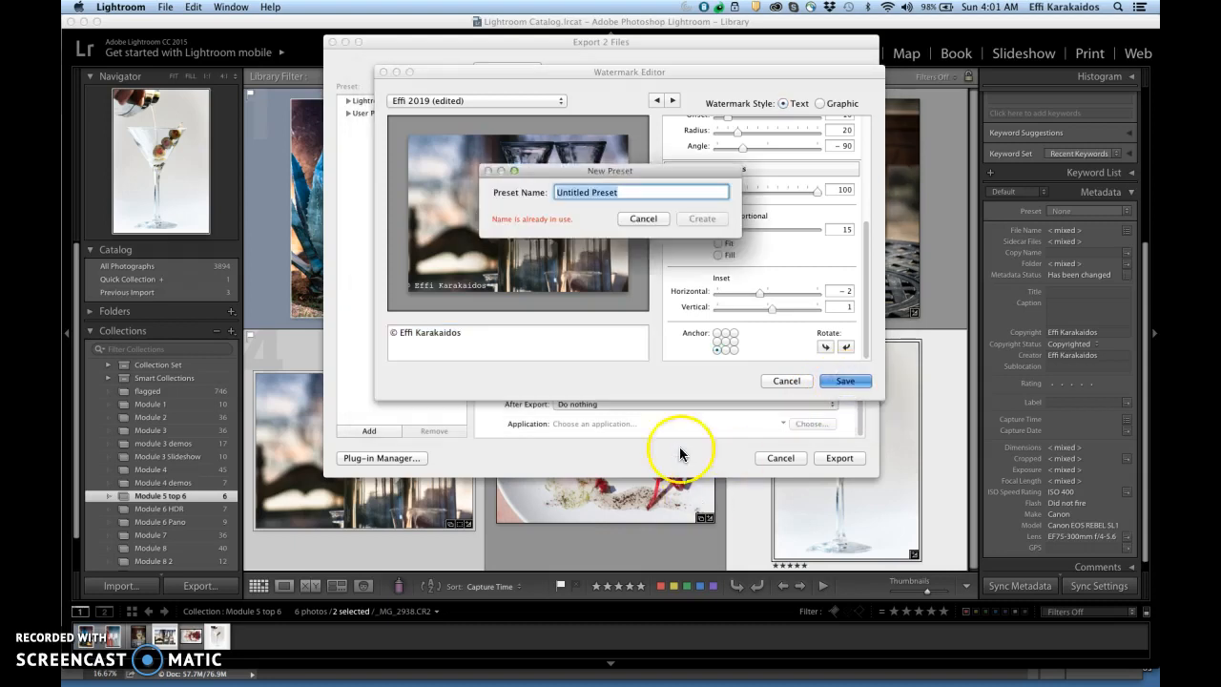
pyautogui.write('E')
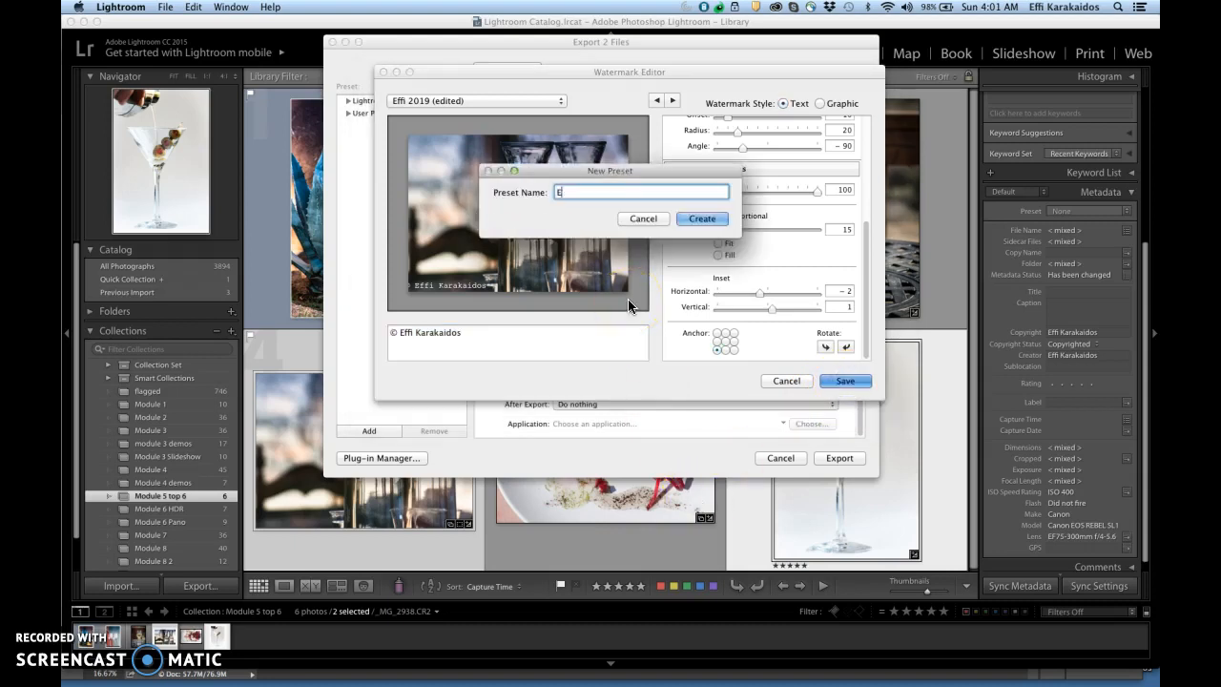
pyautogui.write('ffi_courier')
pyautogui.click(706, 219)
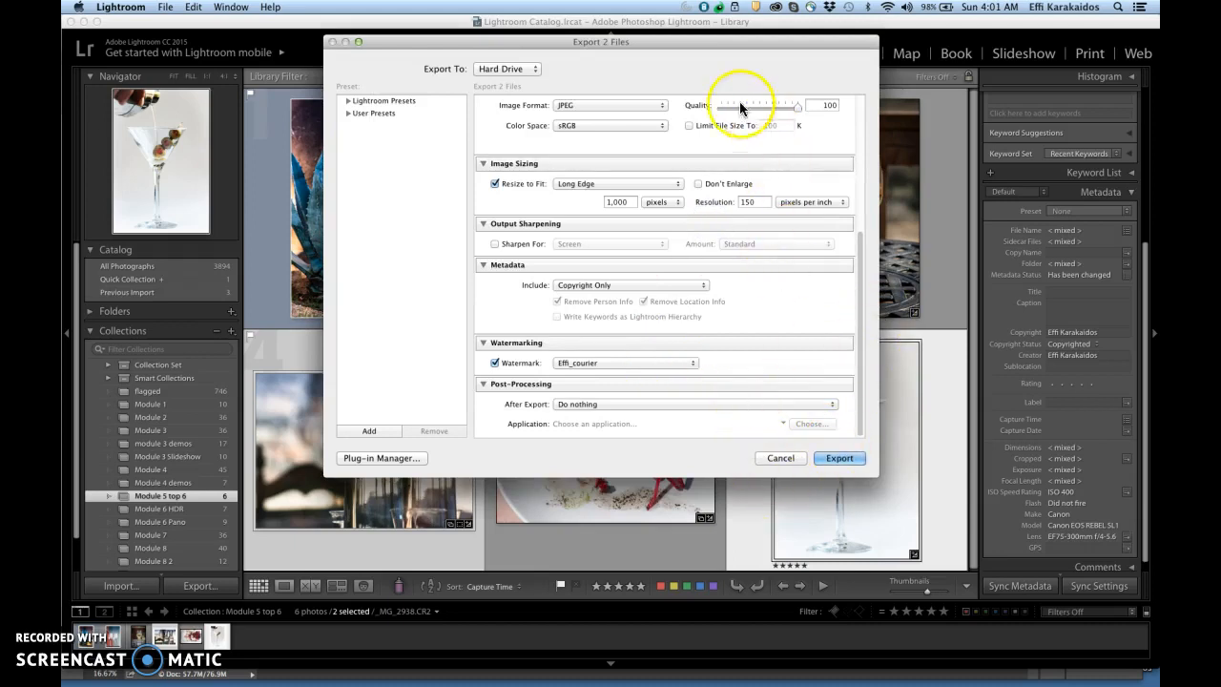
# Step: Export the two watermarked photos and switch to Bridge to view the files in the Lesson 5 assignment 2 folder
pyautogui.click(839, 458)
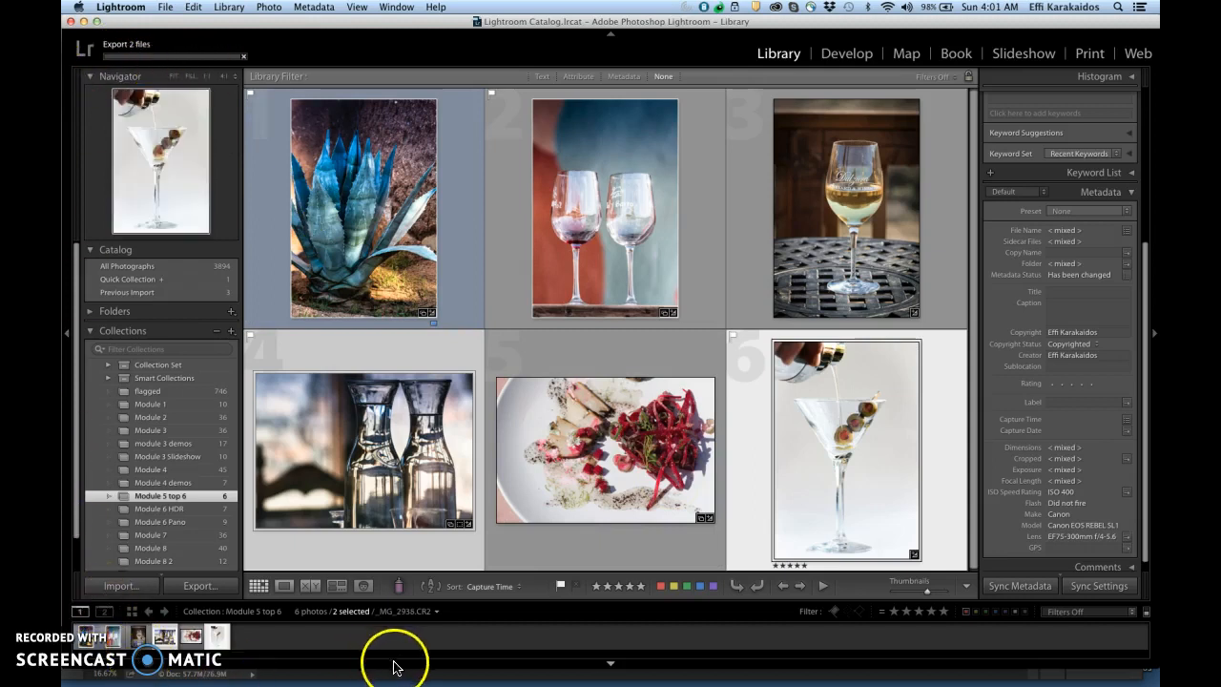
pyautogui.click(510, 658)
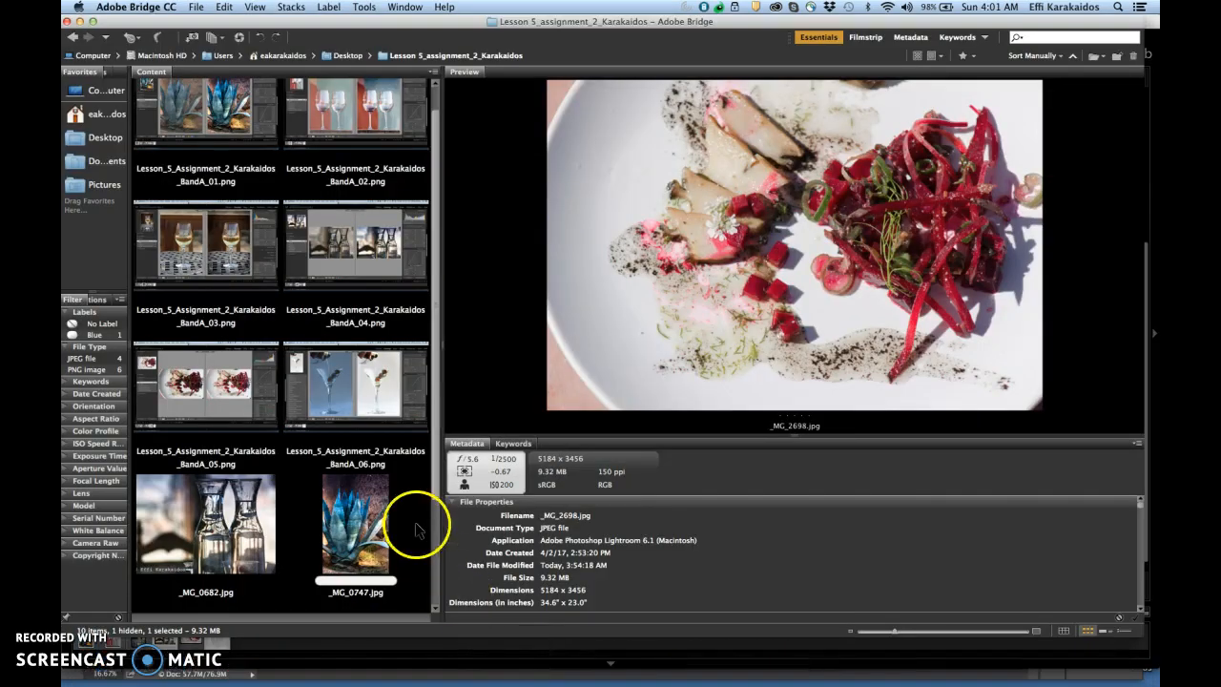
pyautogui.moveTo(435, 468); pyautogui.dragTo(434, 570)
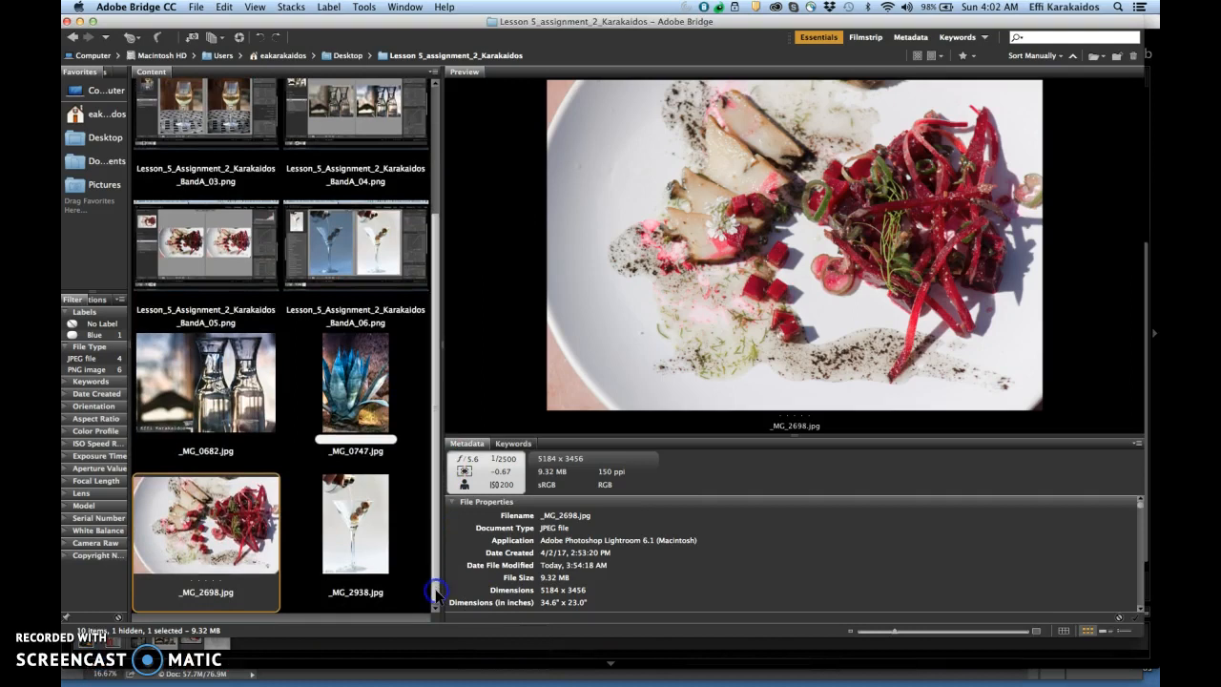
# Step: Select _MG_2938.jpg and check its metadata from the file properties down to the copyright notice and status
pyautogui.click(365, 547)
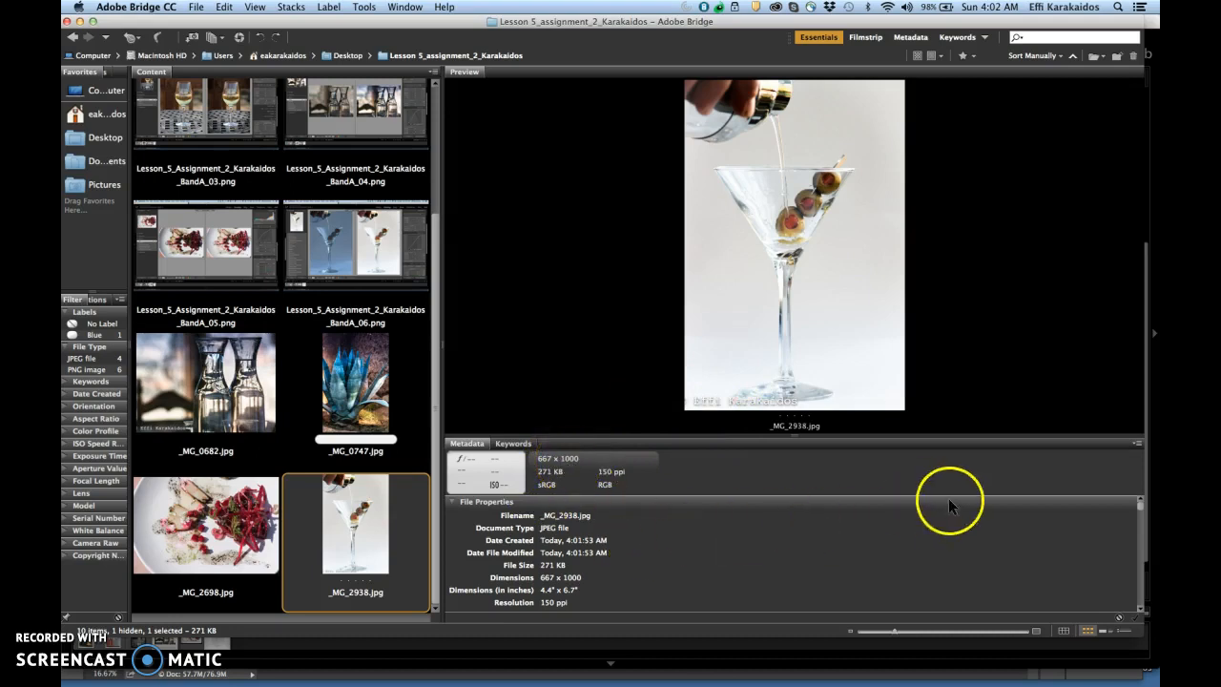
pyautogui.moveTo(1138, 501); pyautogui.dragTo(1139, 503)
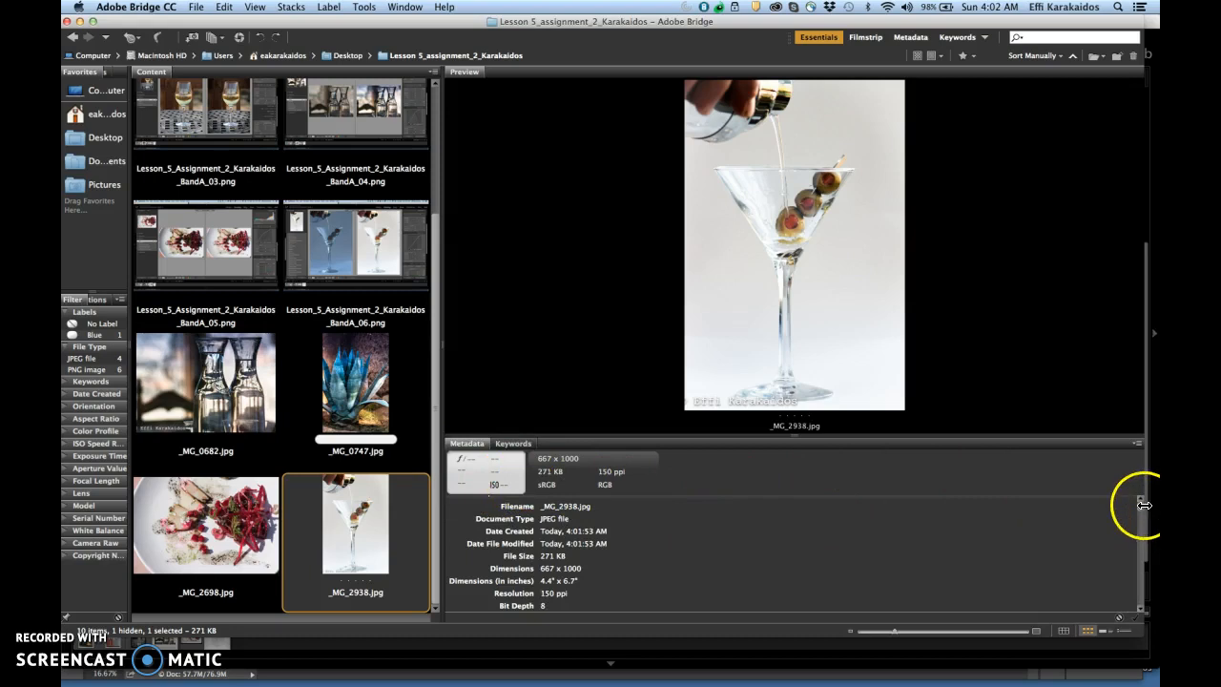
pyautogui.moveTo(1139, 506); pyautogui.dragTo(1148, 541)
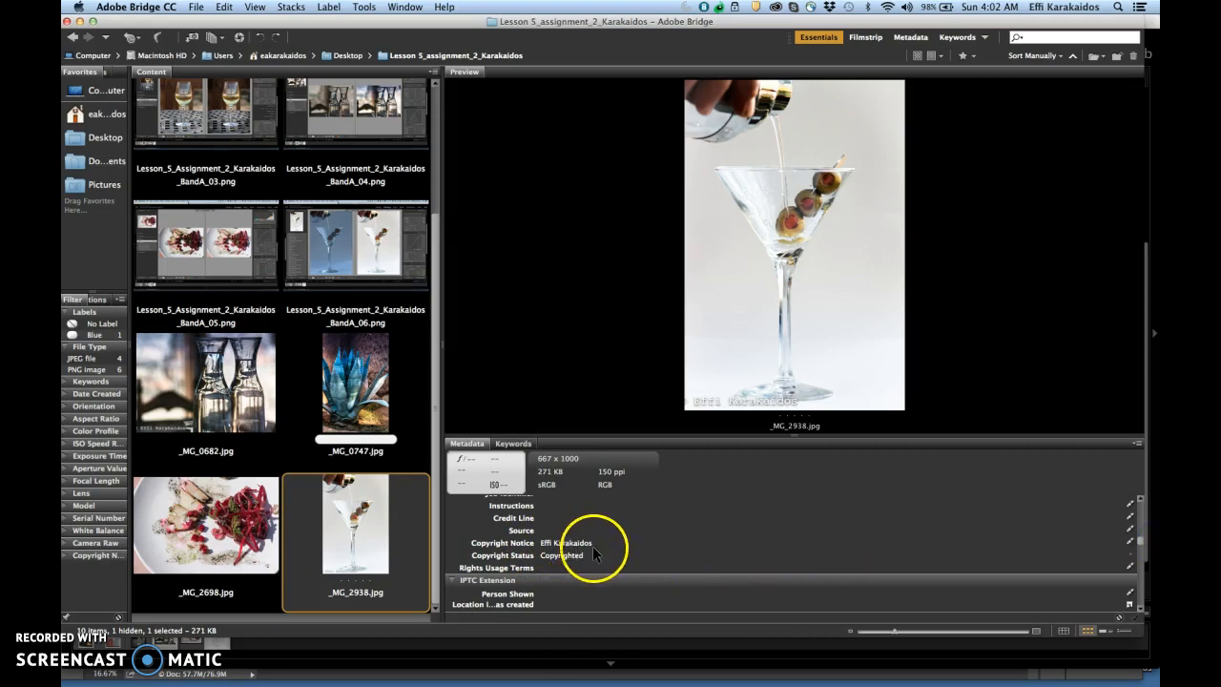
pyautogui.click(1130, 541)
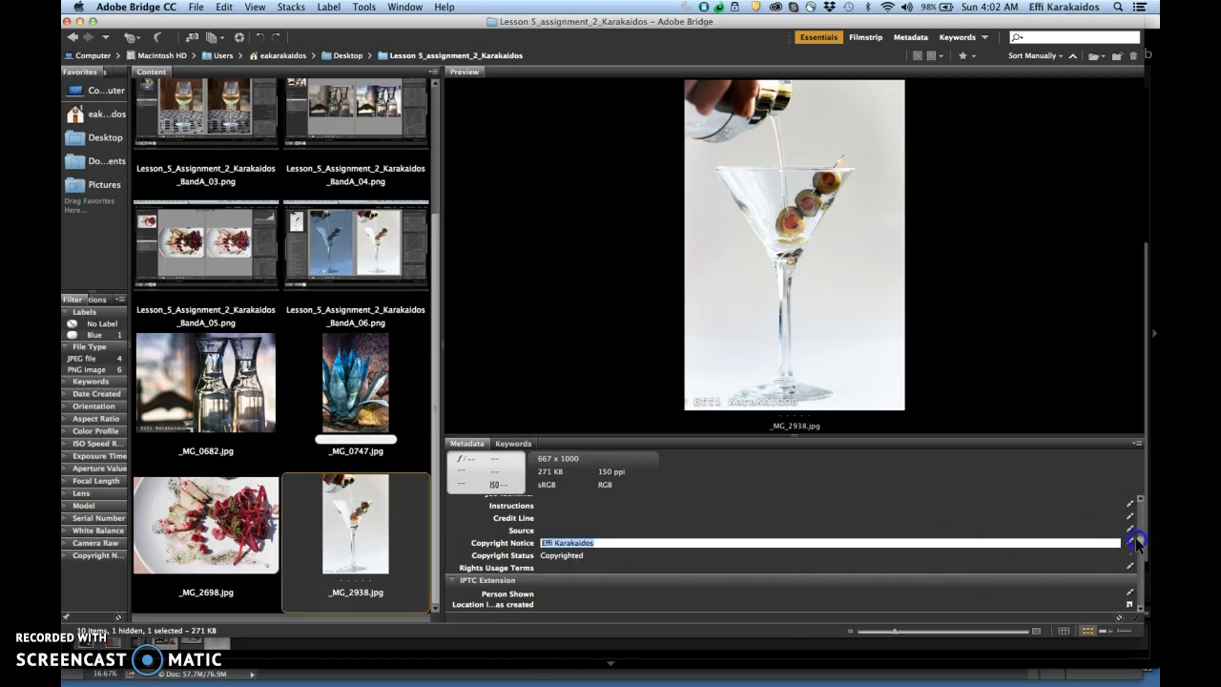
pyautogui.click(1062, 506)
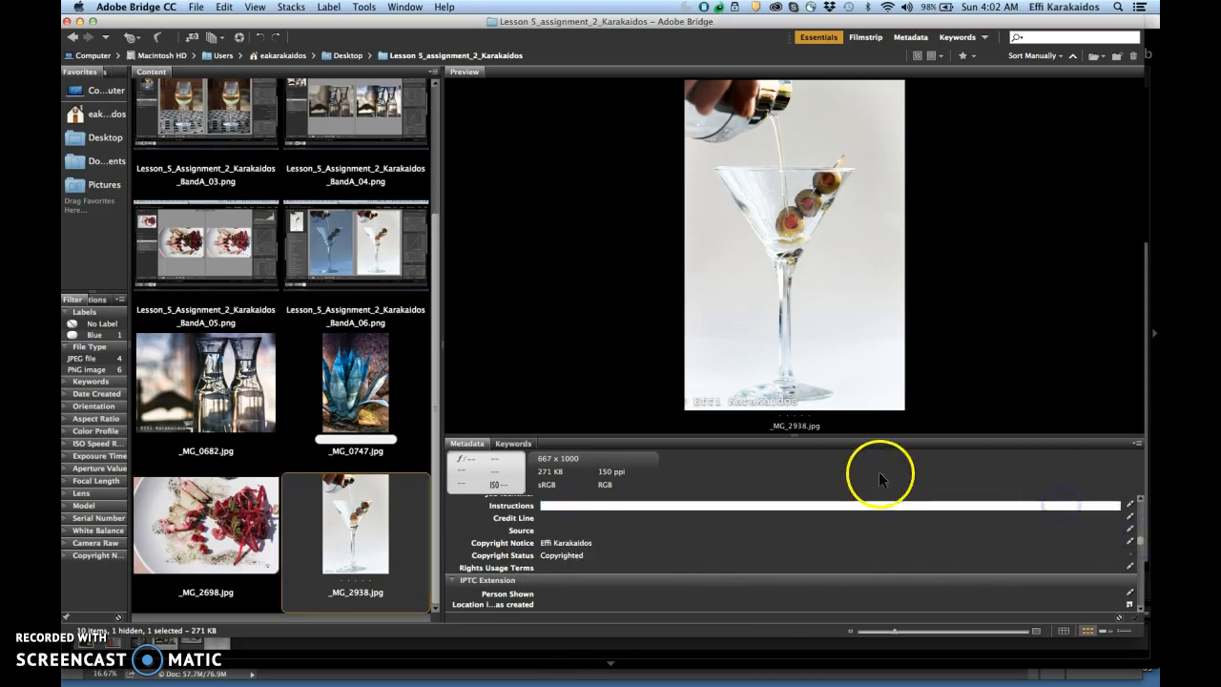
pyautogui.click(947, 389)
# Step: Magnify the watermark on the martini photo's preview to inspect it, and close the loupe
pyautogui.click(711, 403)
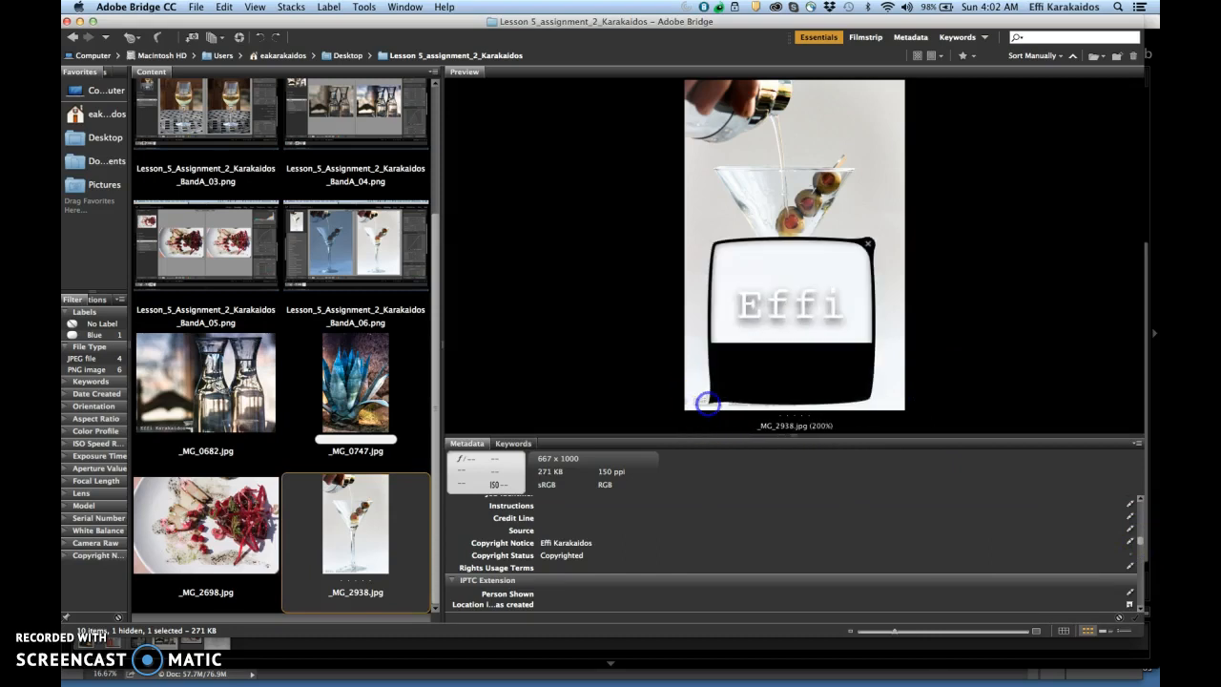
pyautogui.moveTo(741, 340)
pyautogui.mouseDown()
pyautogui.moveTo(828, 346)
pyautogui.moveTo(750, 335)
pyautogui.mouseUp()
pyautogui.click(746, 334)
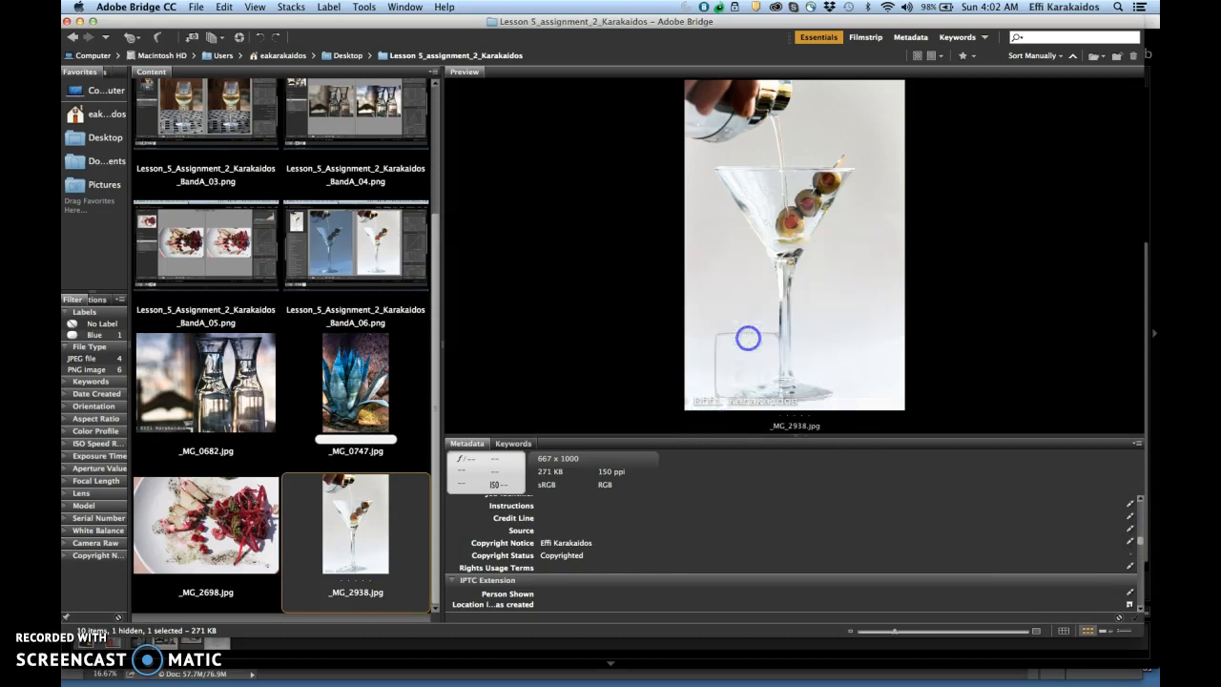
# Step: Inspect the watermark and file properties of _MG_0682.jpg, and widen the thumbnail area to show all the assignment files
pyautogui.click(217, 411)
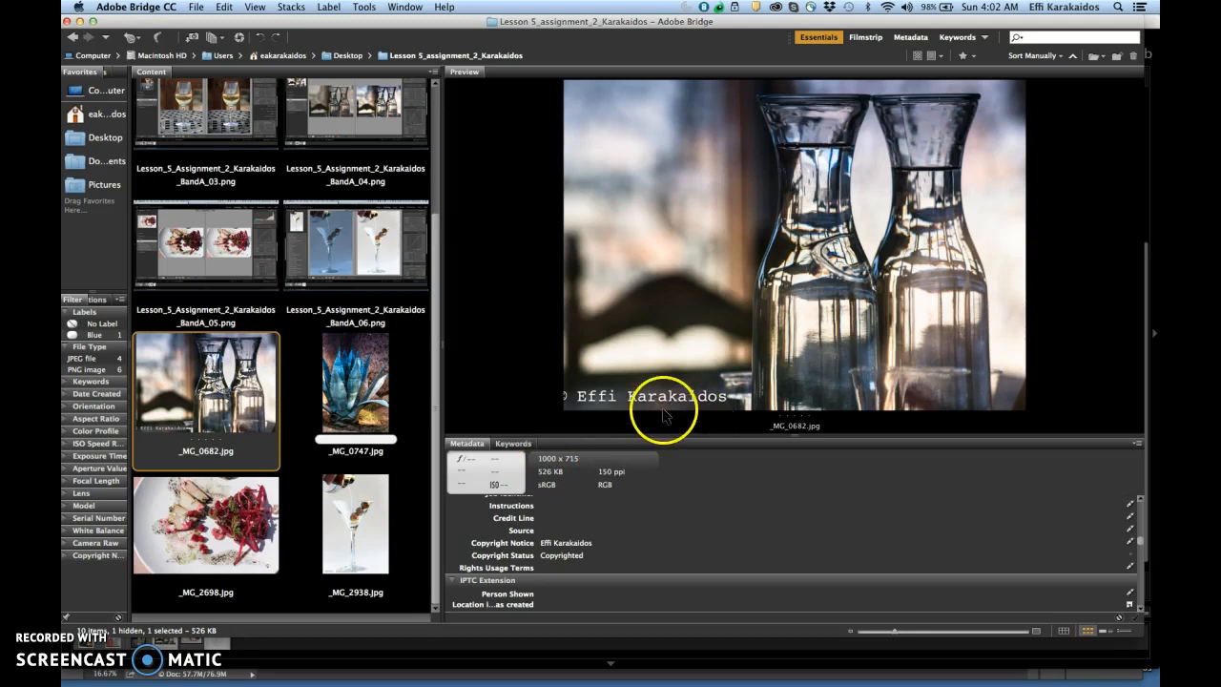
pyautogui.click(568, 399)
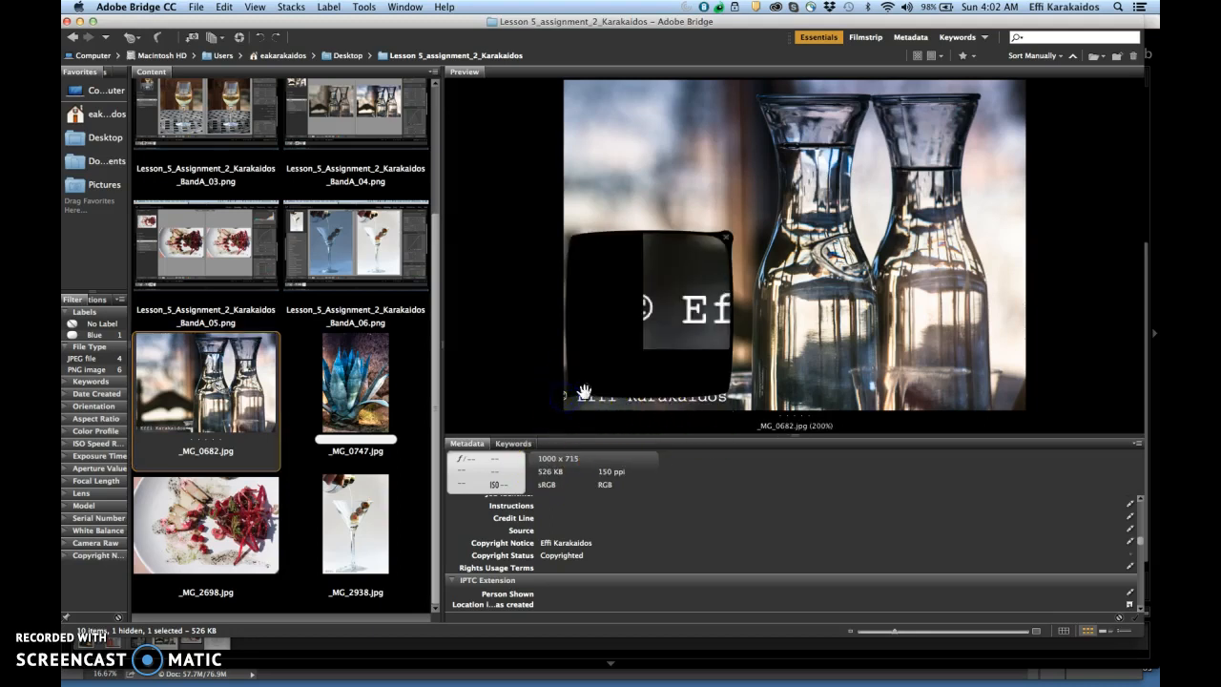
pyautogui.click(646, 315)
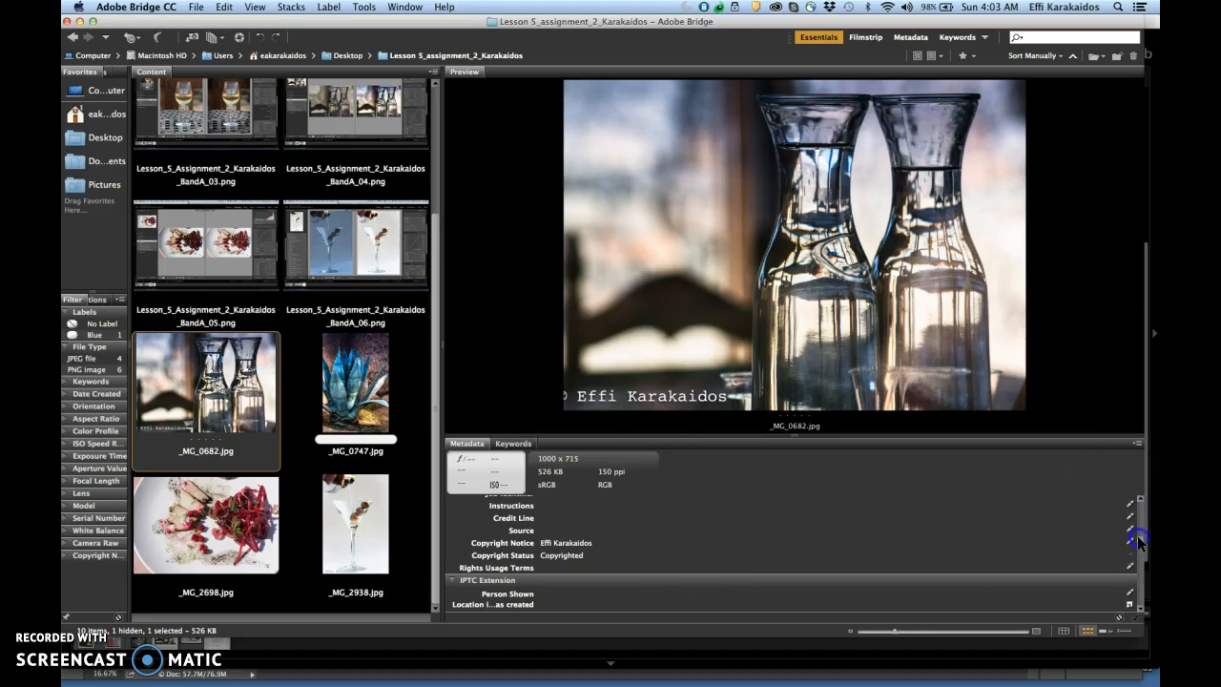
pyautogui.moveTo(1136, 537); pyautogui.dragTo(1149, 467)
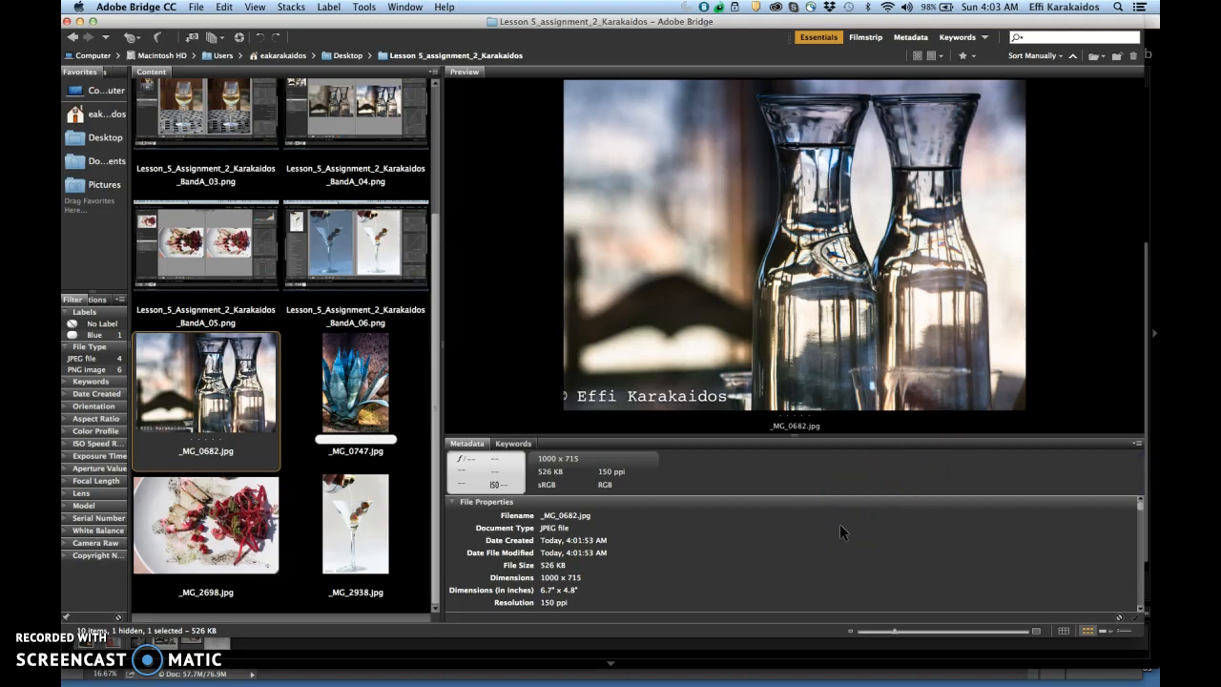
pyautogui.moveTo(443, 341); pyautogui.dragTo(575, 341)
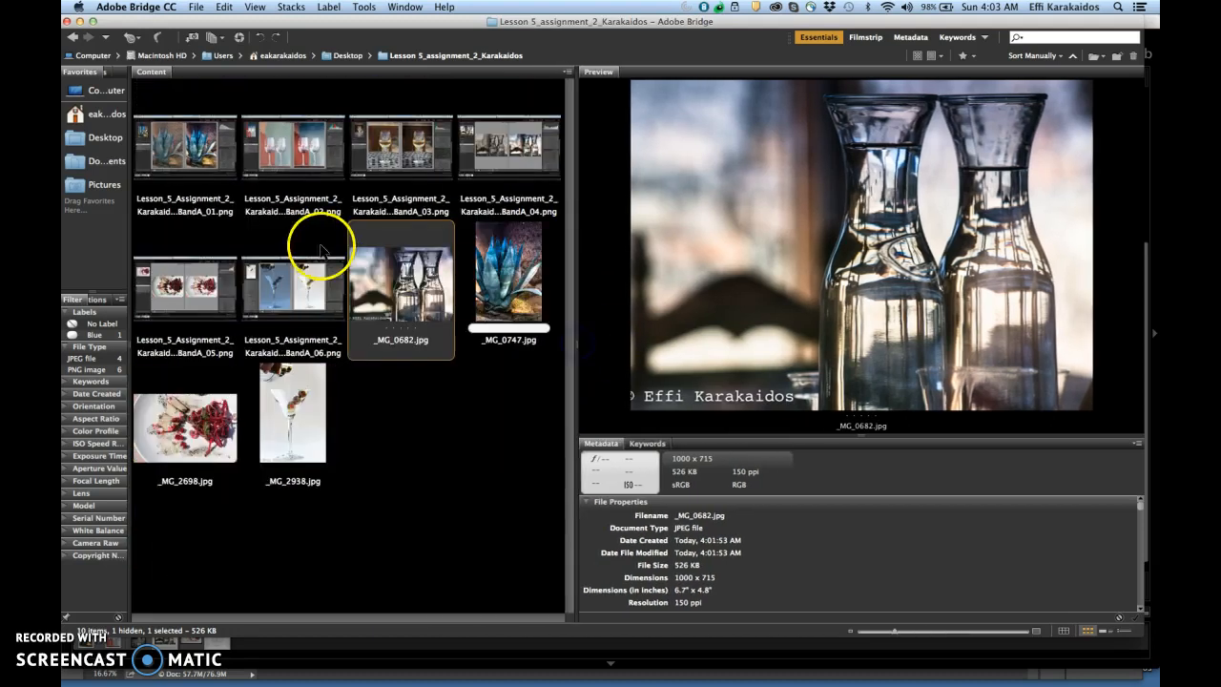